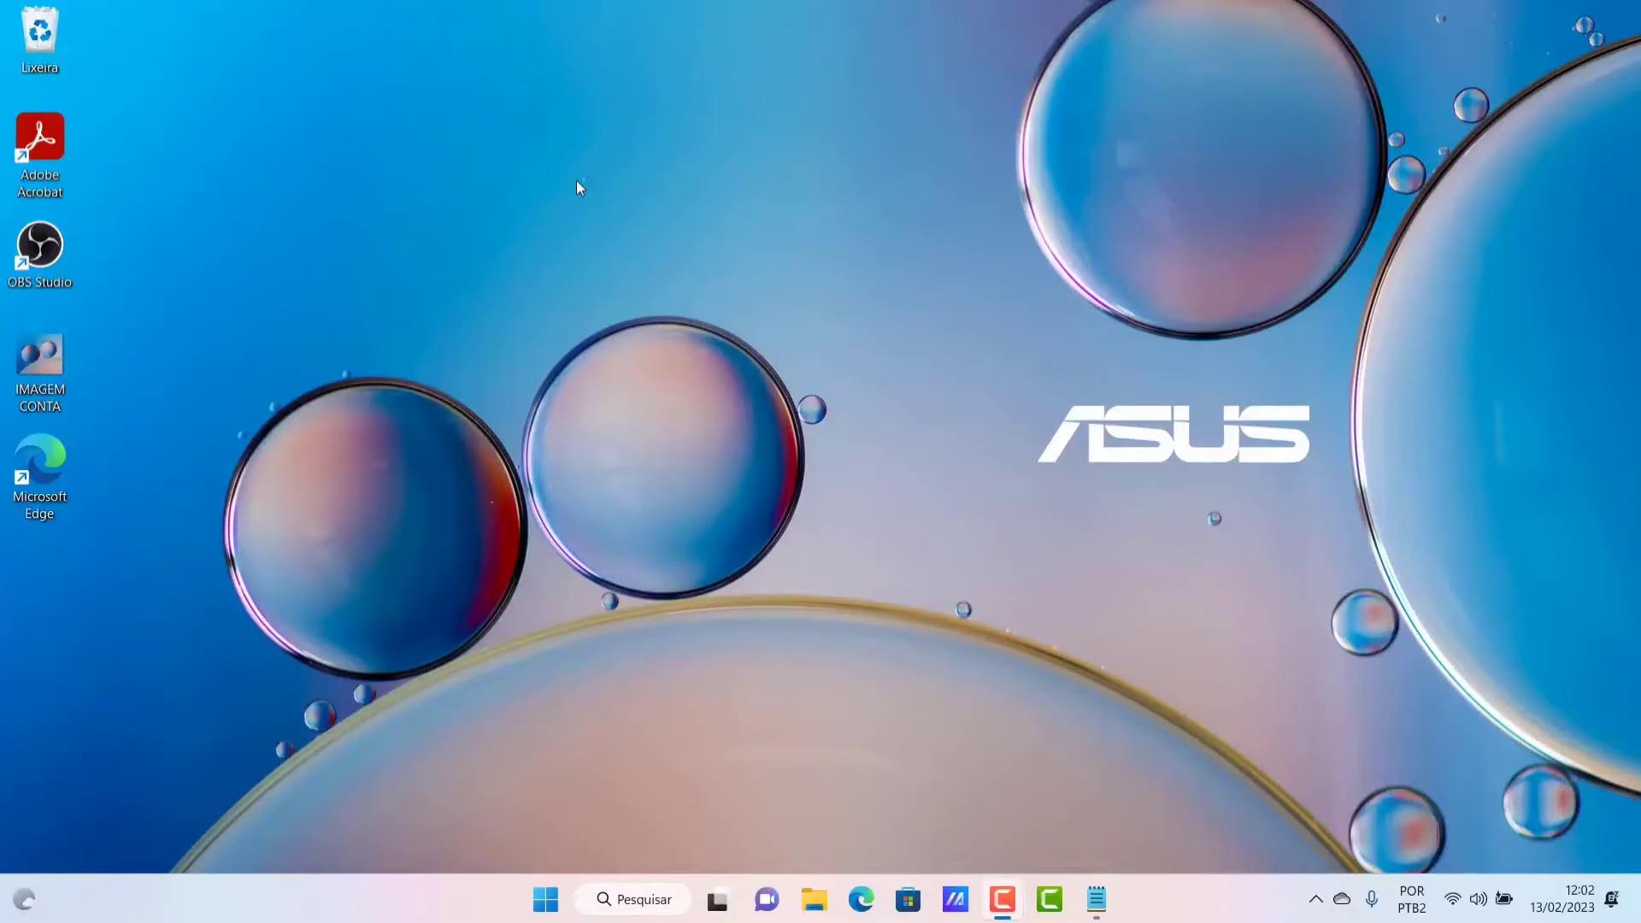
# Step: Examine the display name of the signed-in Windows account and its account options
pyautogui.click(407, 187)
pyautogui.click(546, 897)
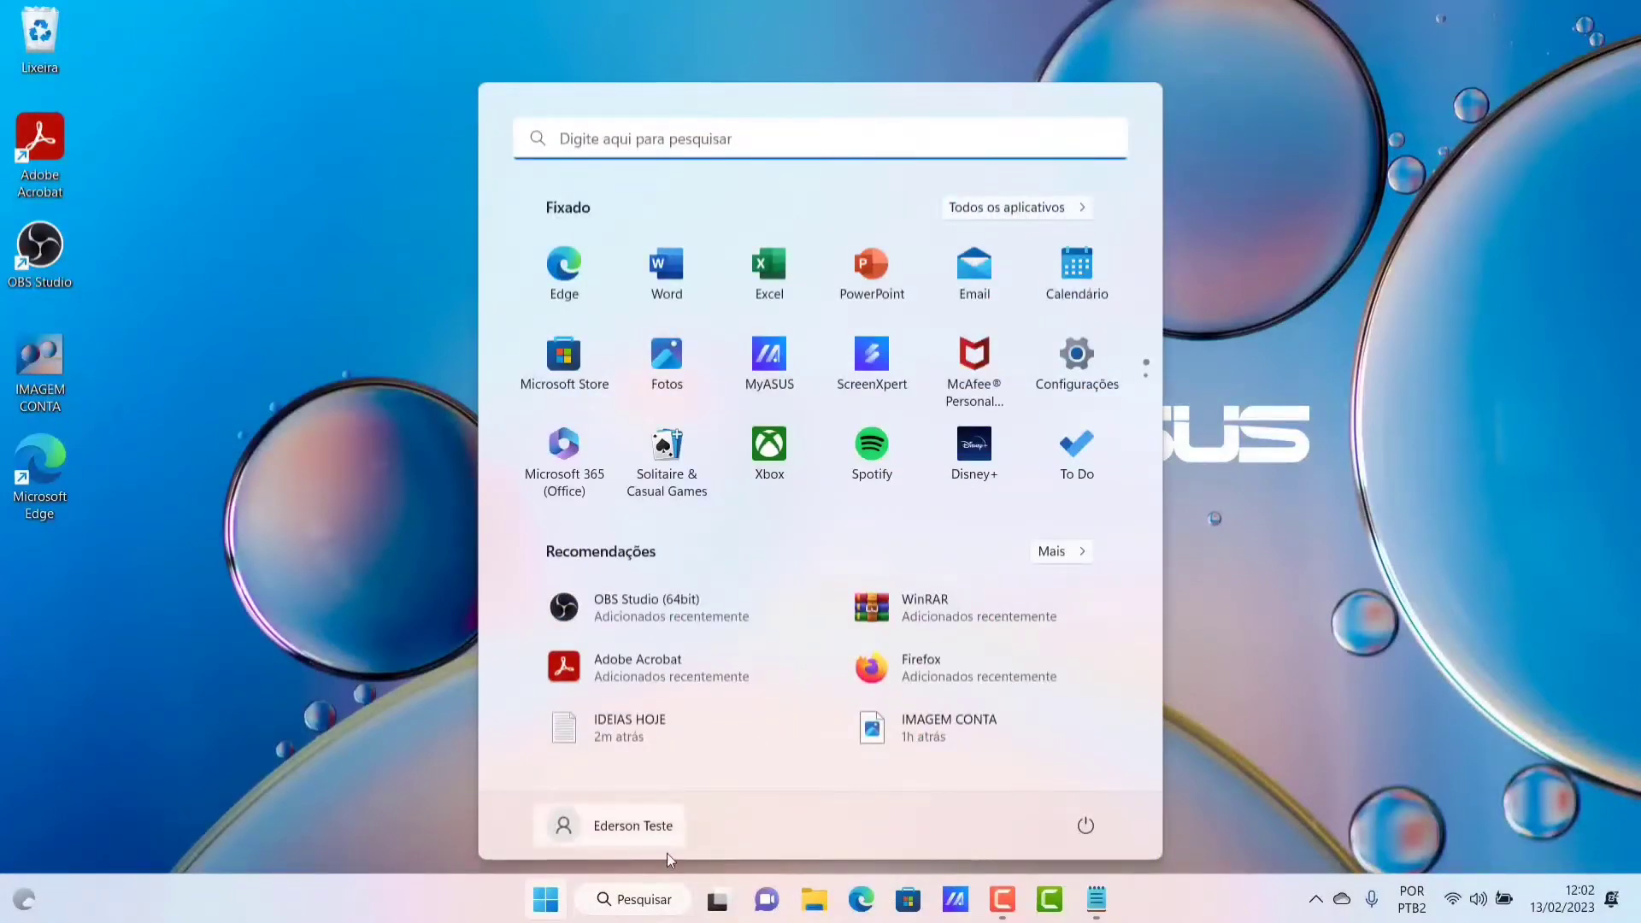
pyautogui.click(654, 831)
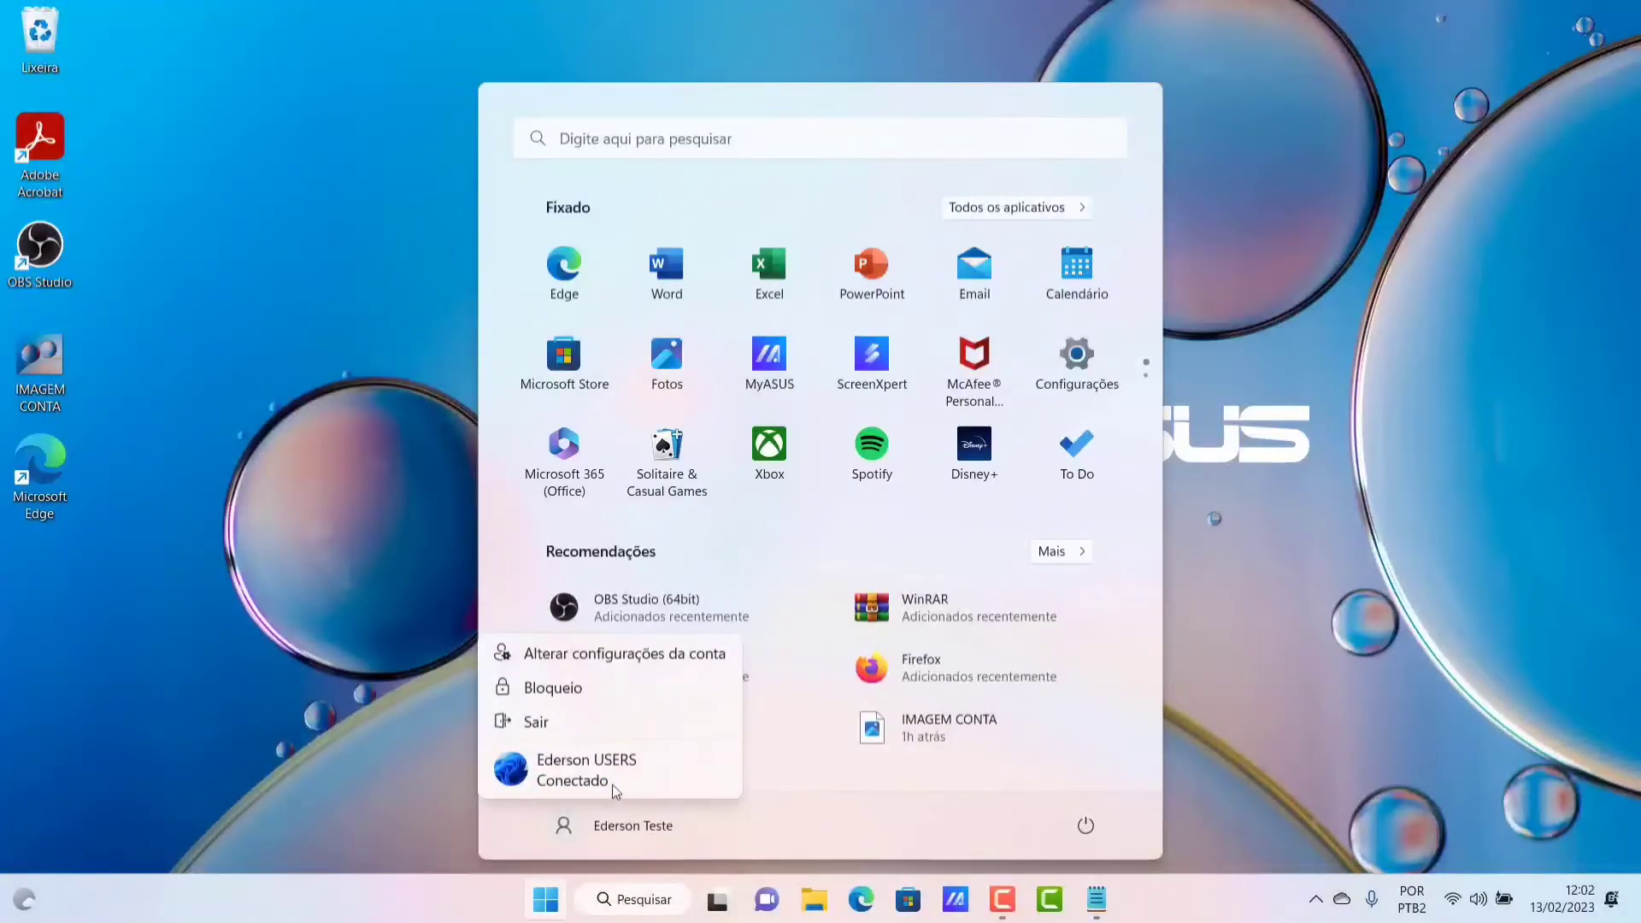
pyautogui.press('Escape')
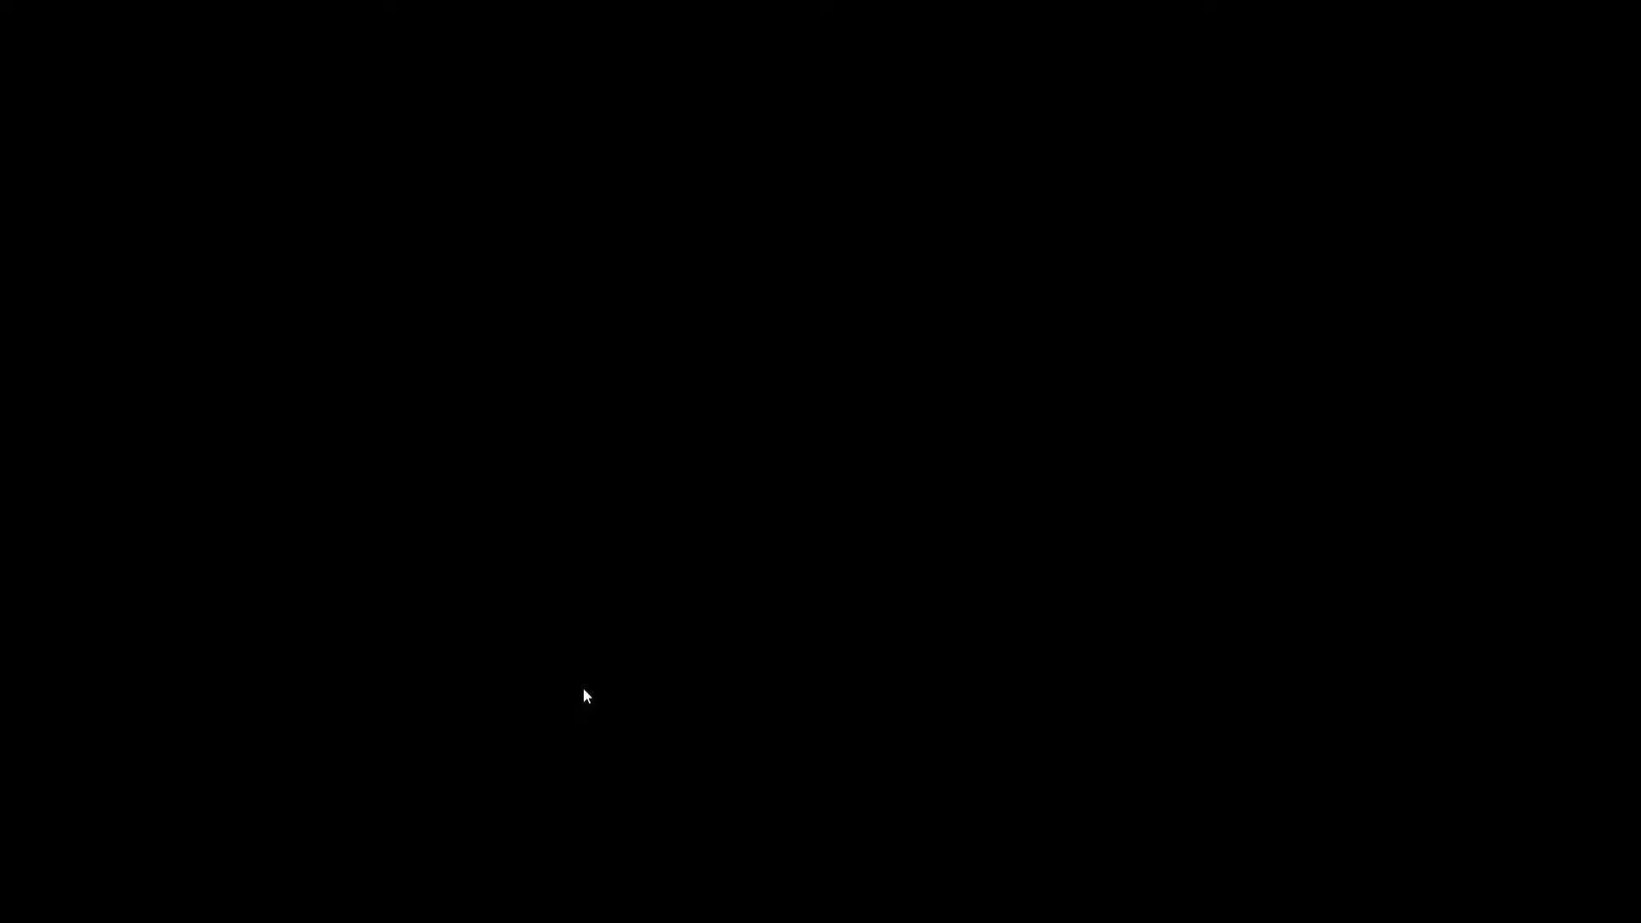
pyautogui.hotkey('ctrl', 'alt', 'Delete')
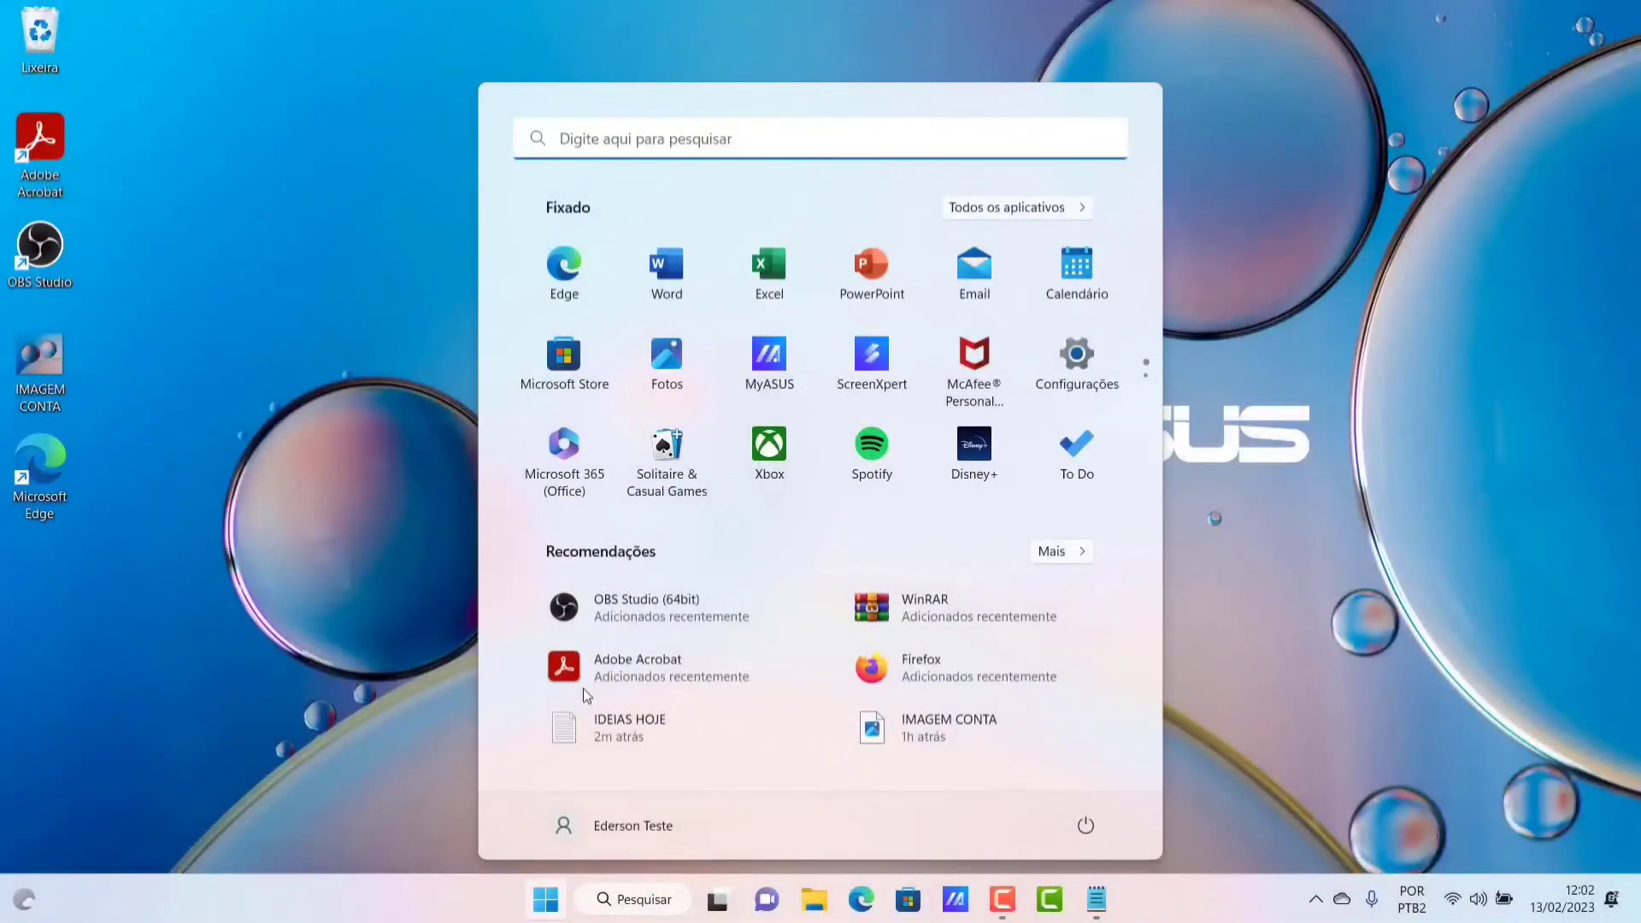
pyautogui.click(1391, 258)
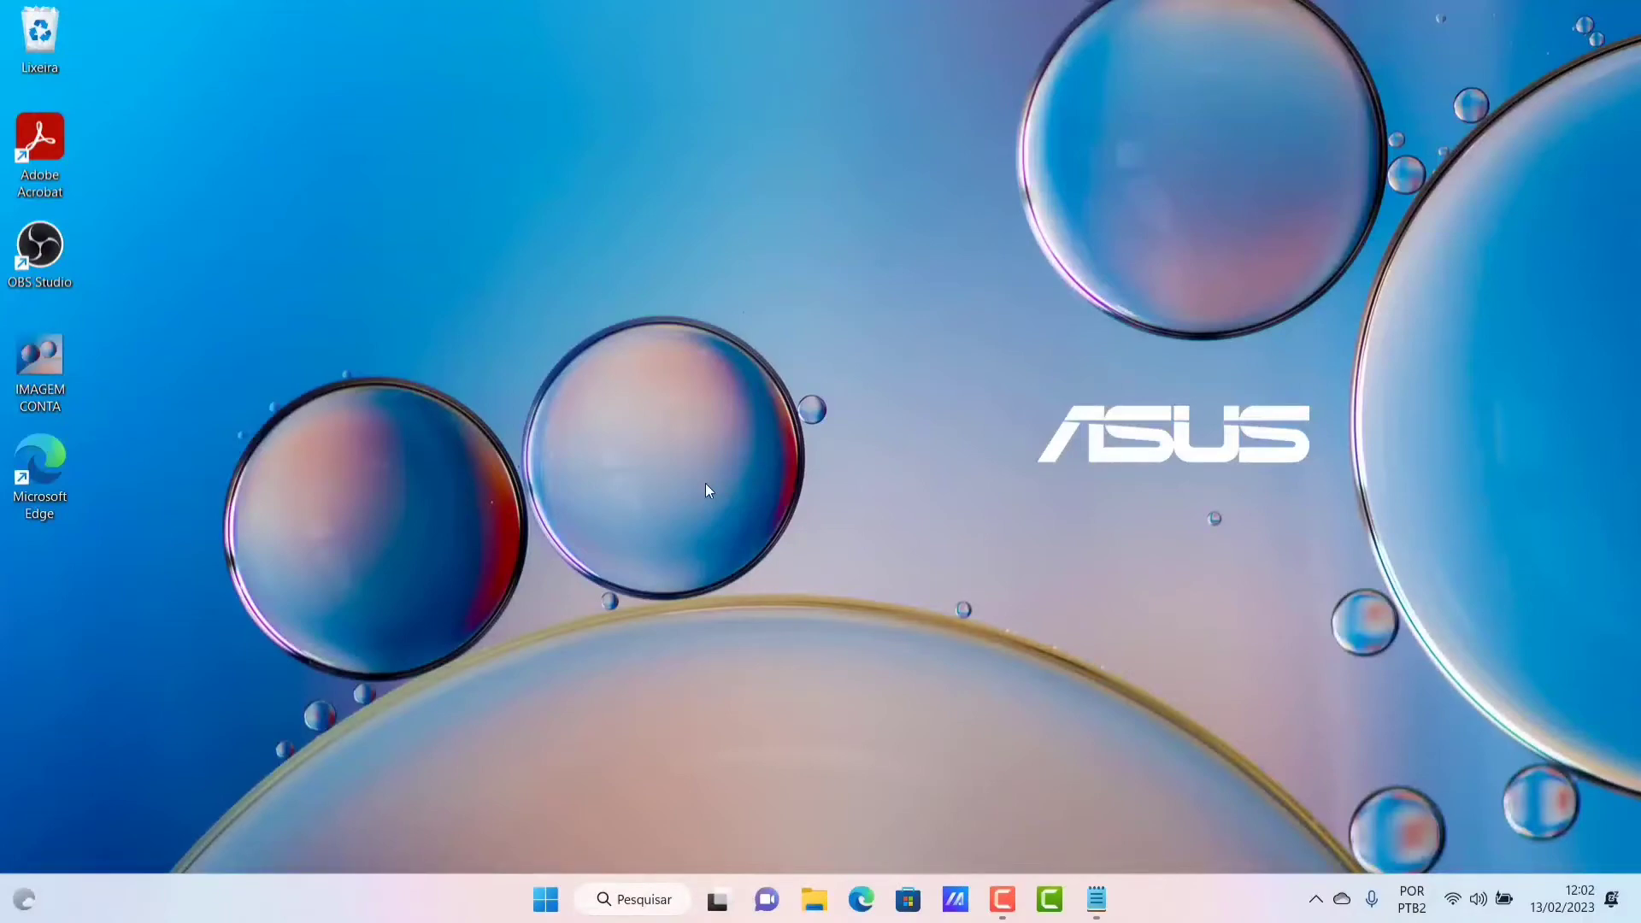
# Step: Run netplwiz to open the list of user accounts on this computer
pyautogui.press('super+r')
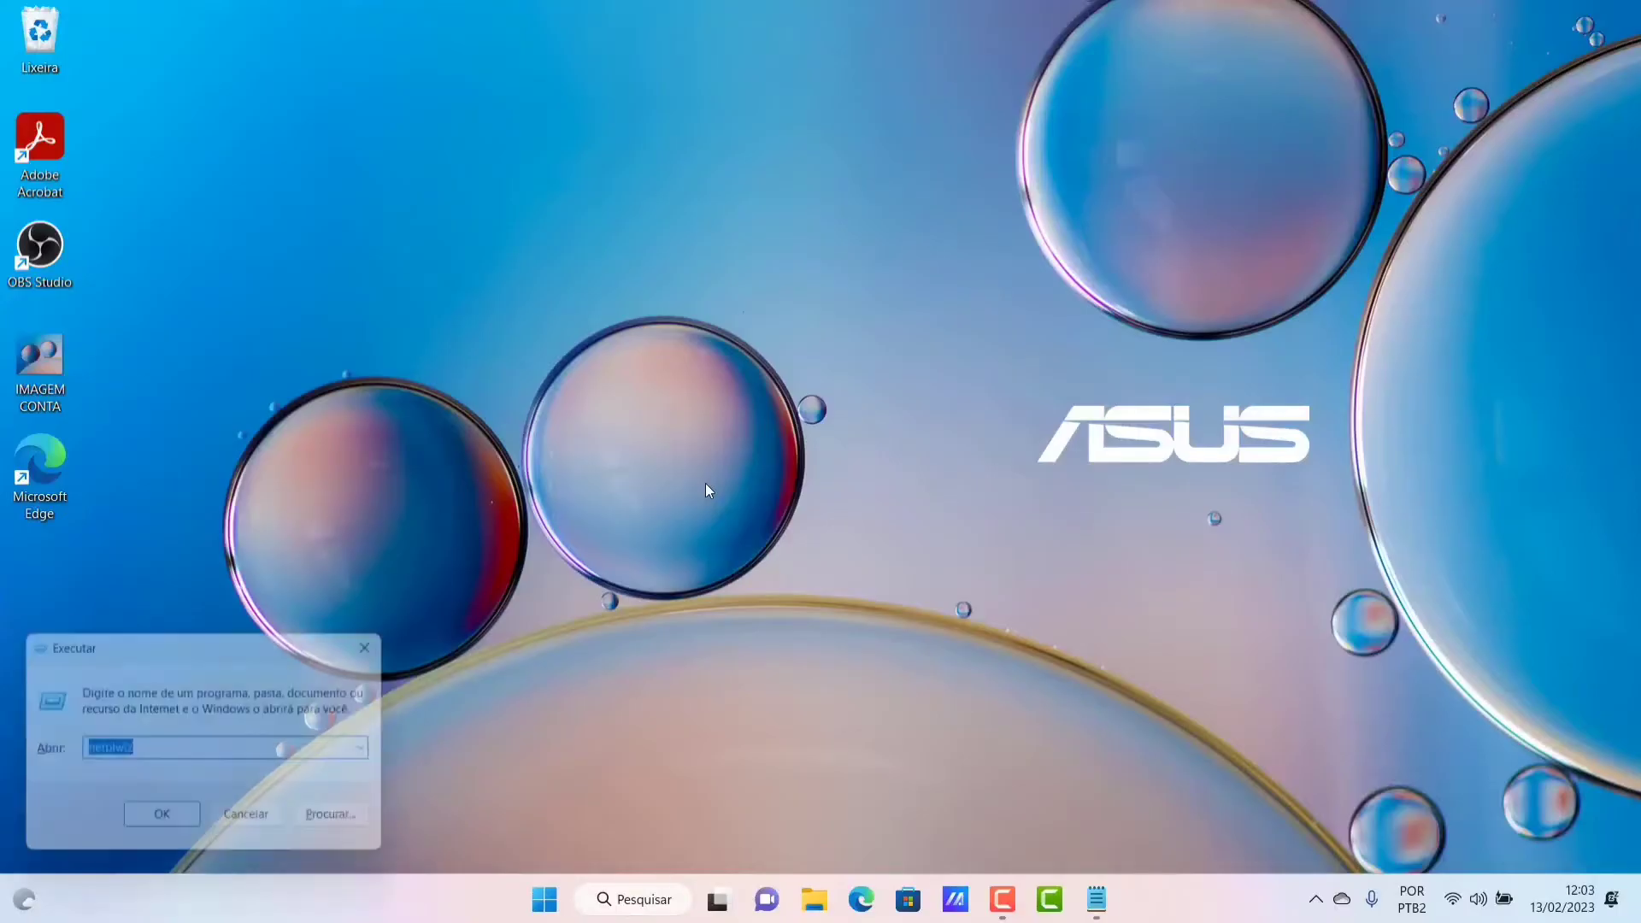
pyautogui.click(174, 752)
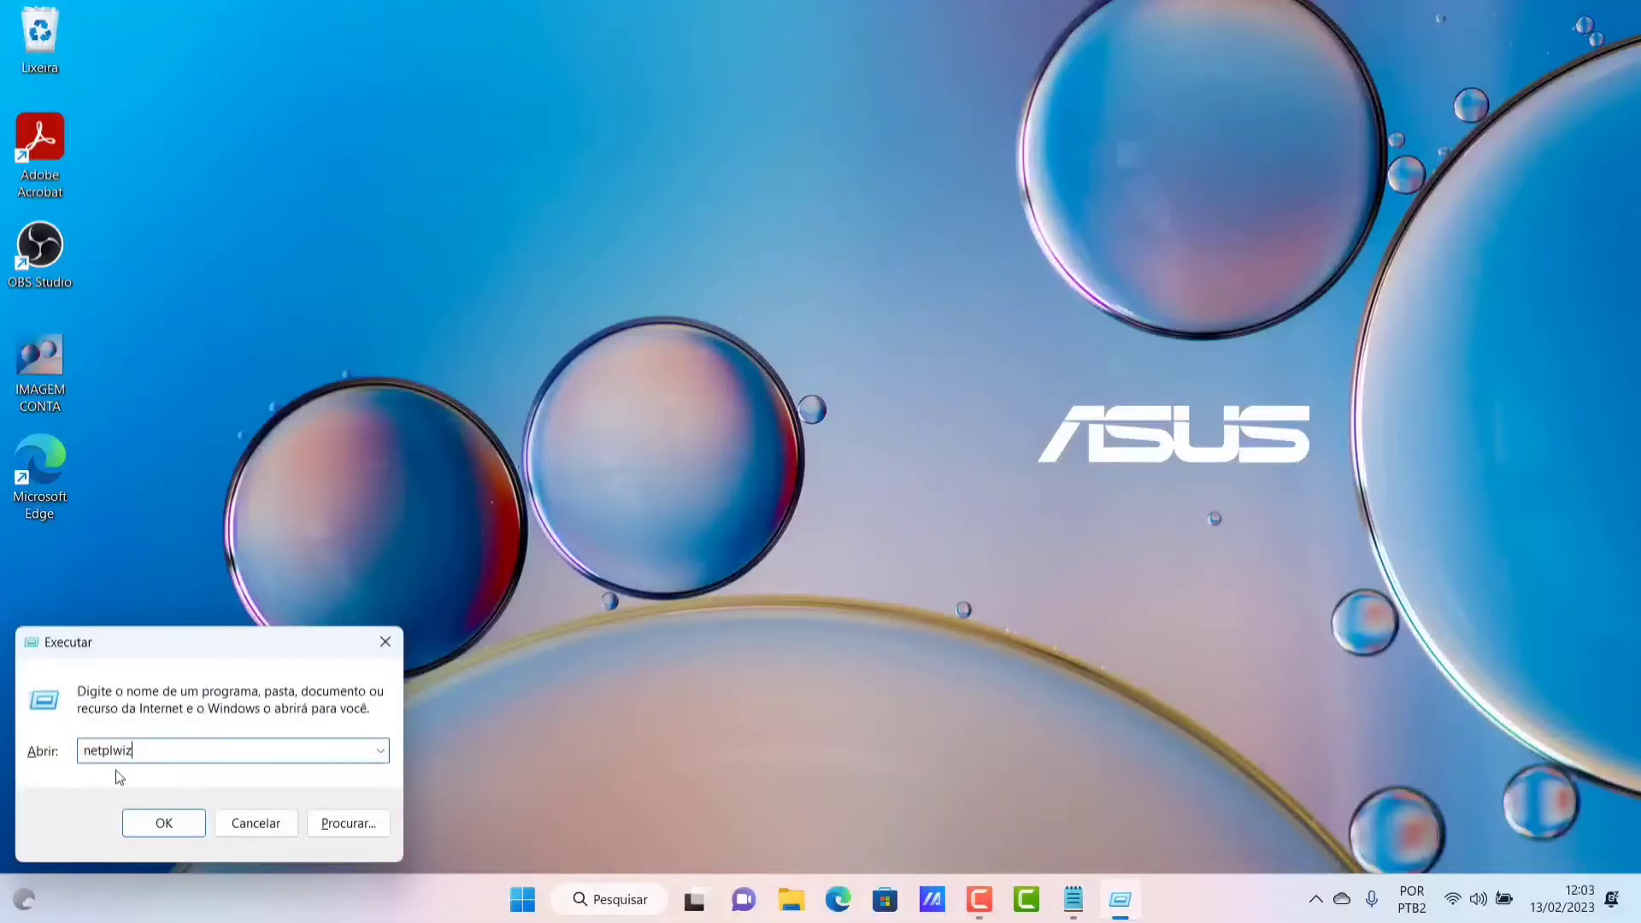
pyautogui.click(162, 827)
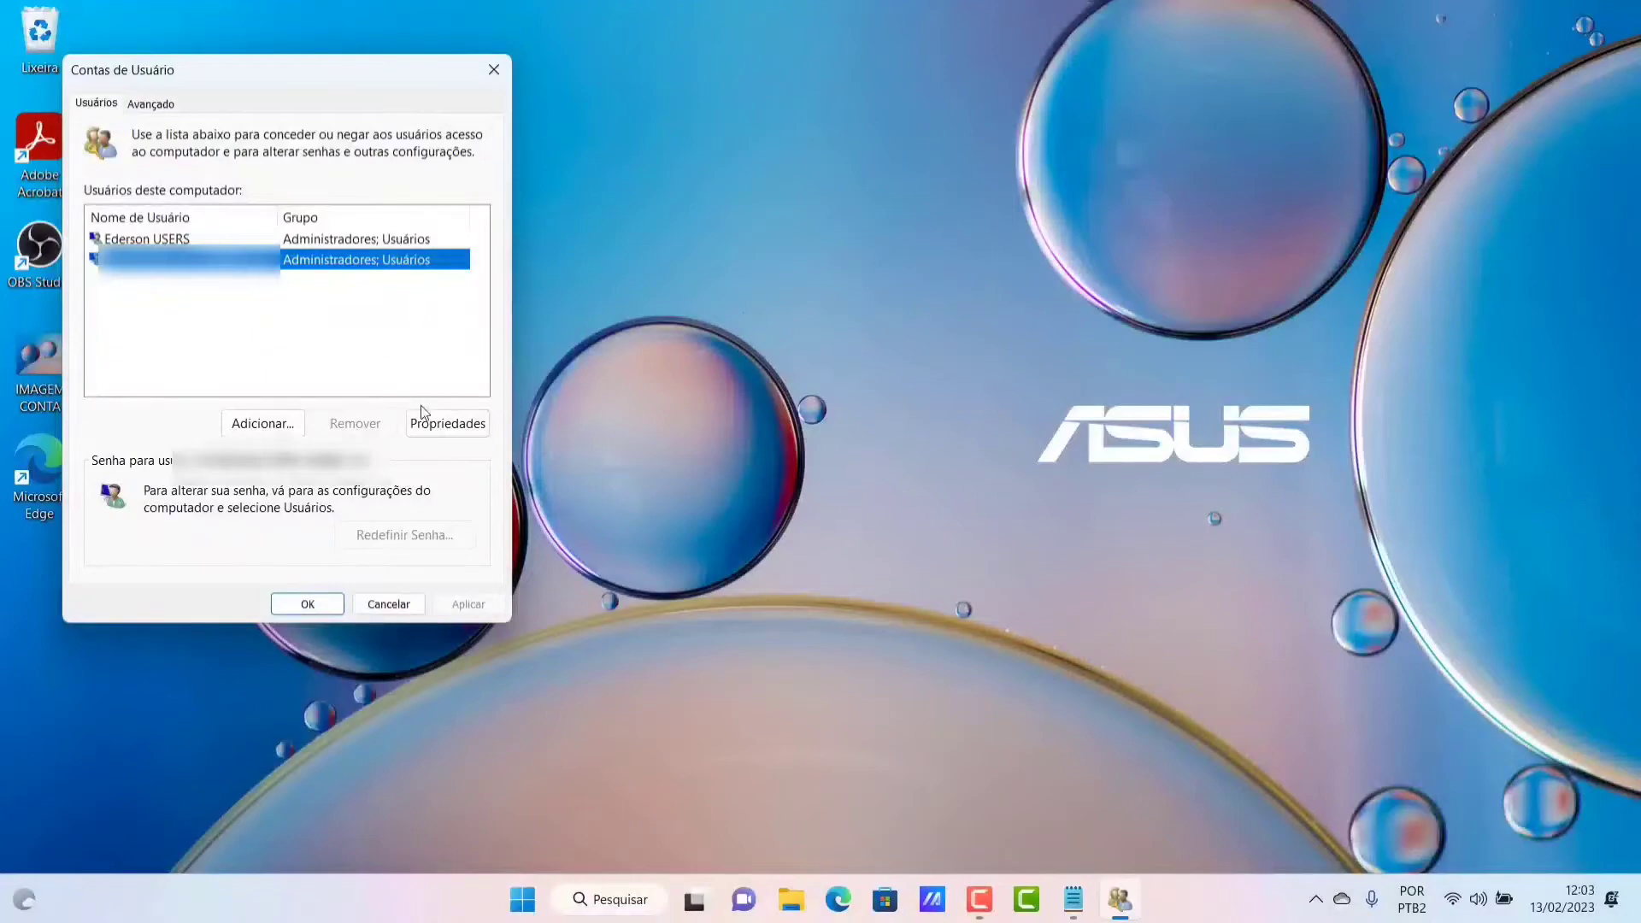
# Step: Try editing the full name in the Microsoft account's properties, and close the user accounts dialogs without saving
pyautogui.click(456, 432)
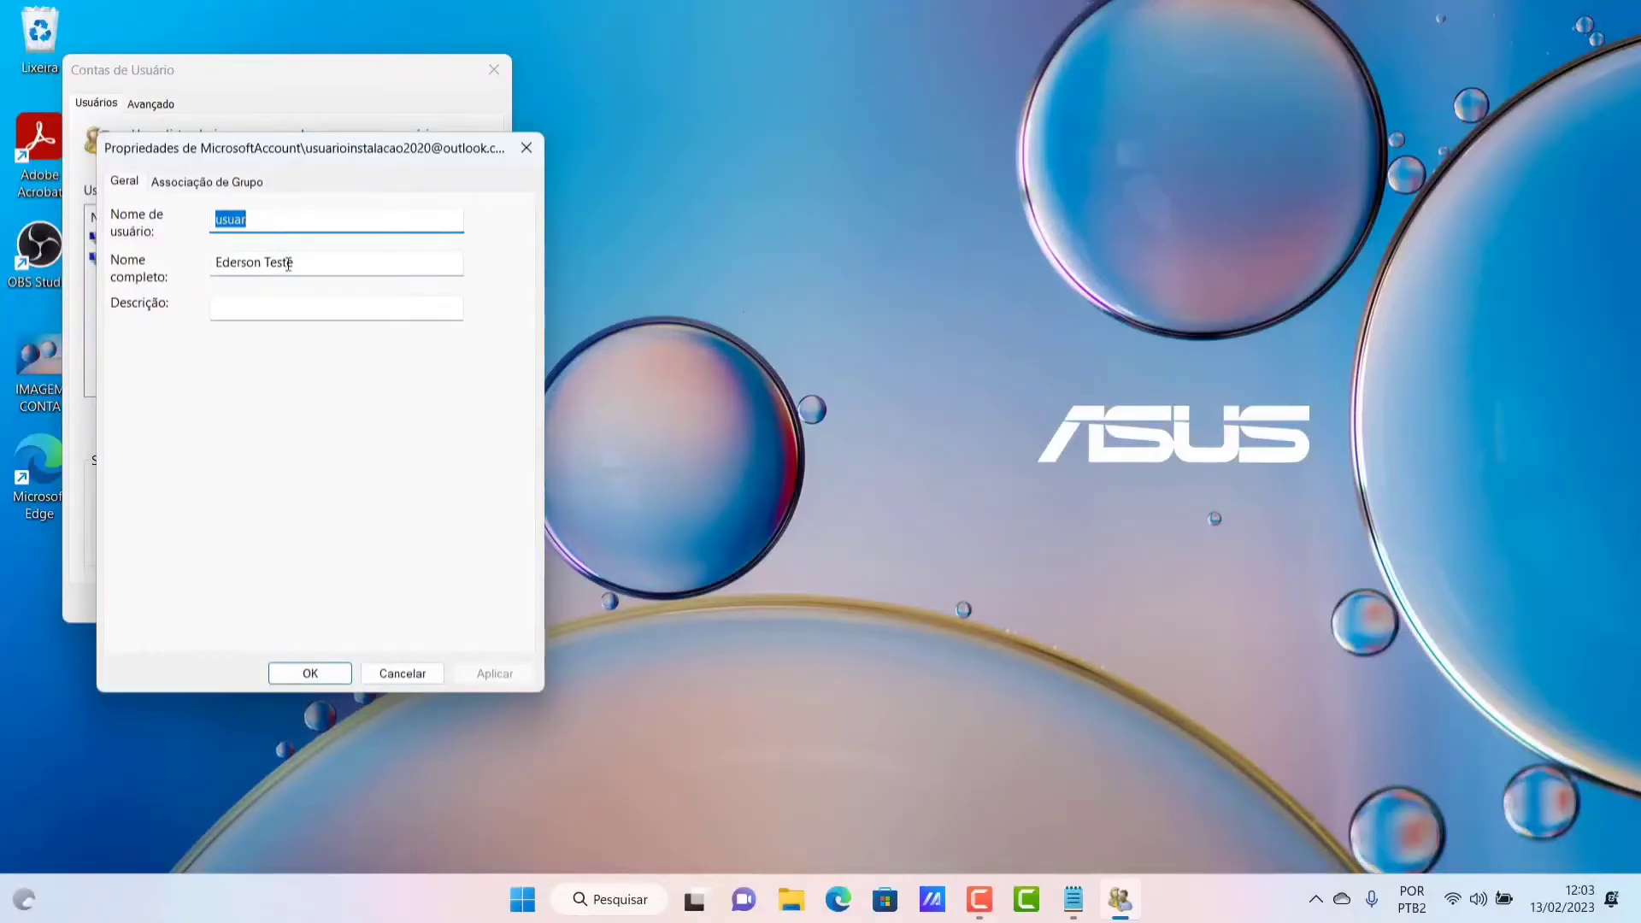
pyautogui.click(321, 264)
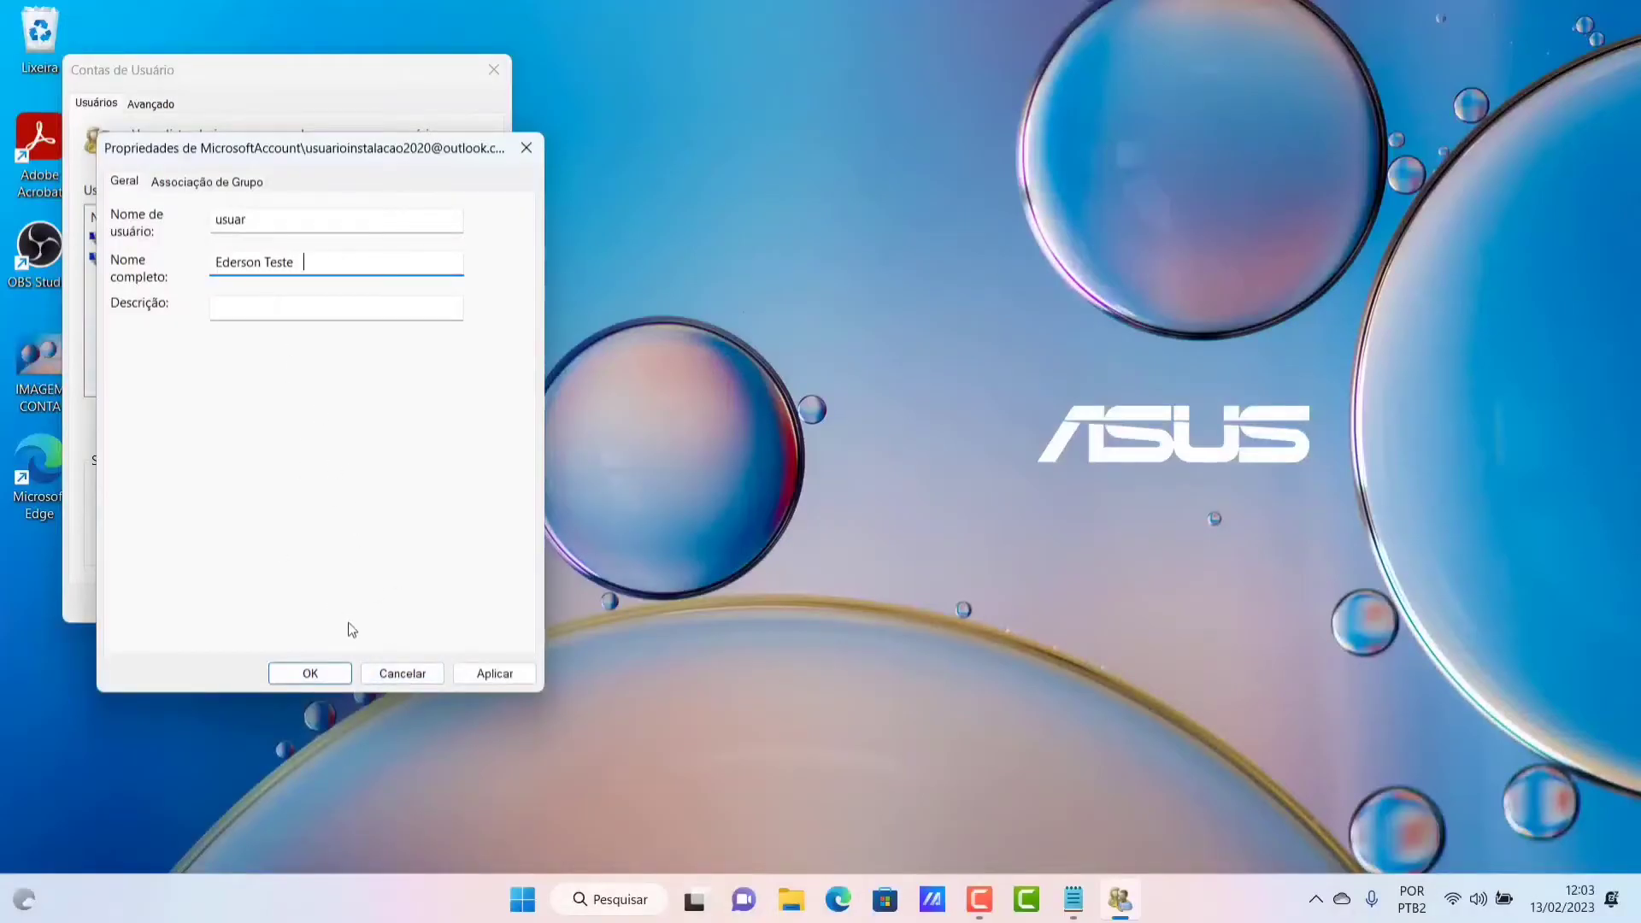
pyautogui.click(401, 675)
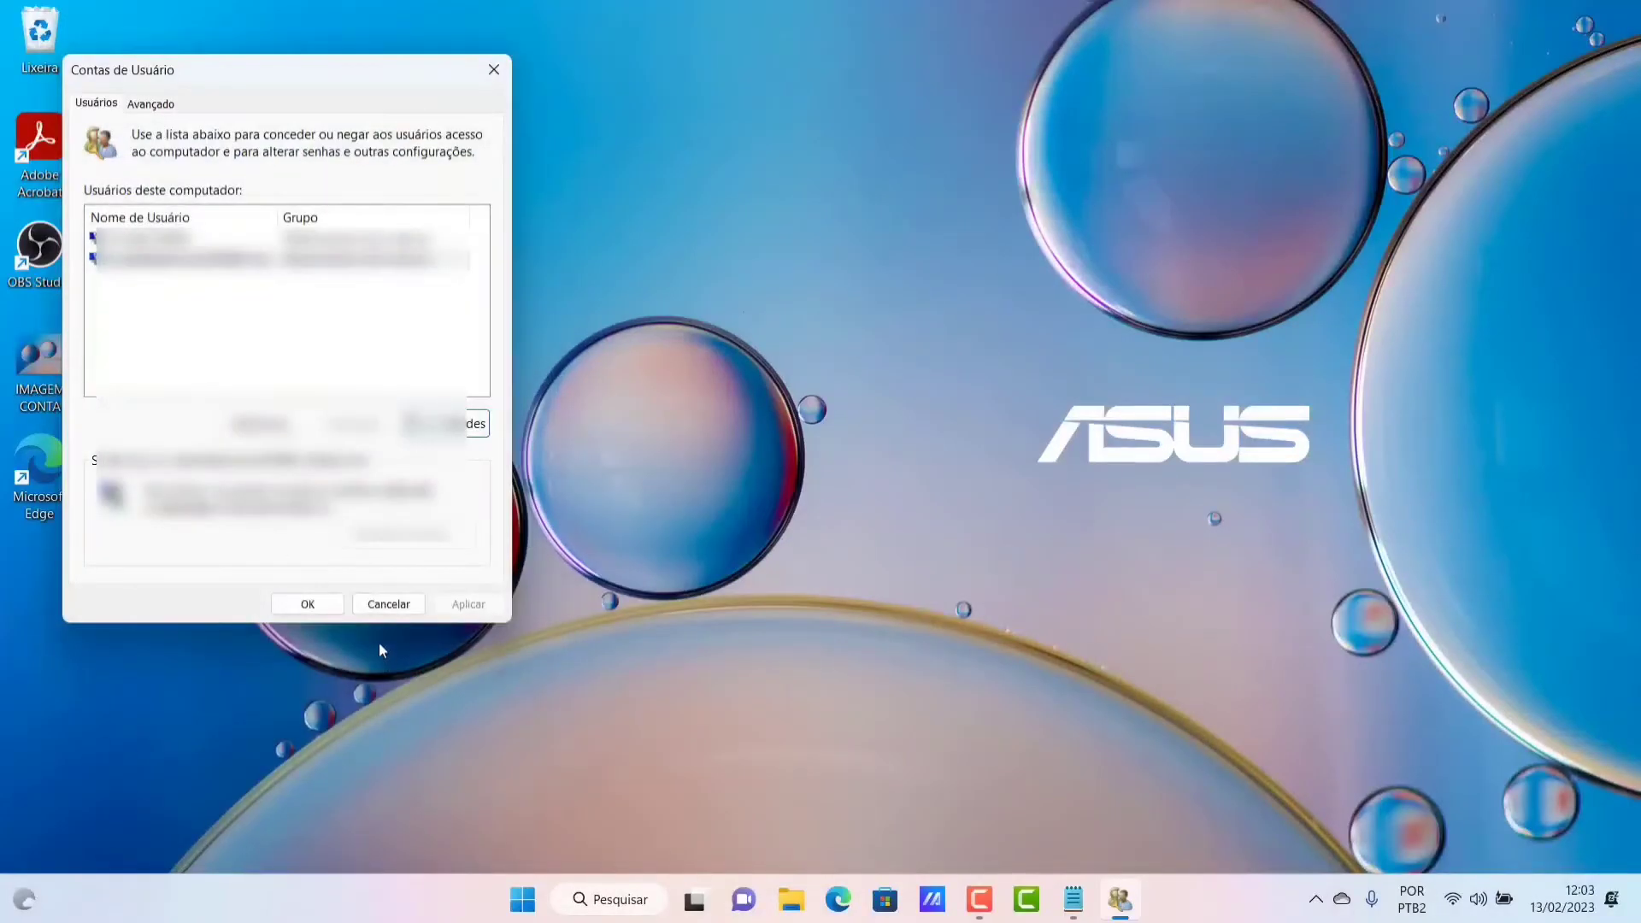
pyautogui.click(387, 604)
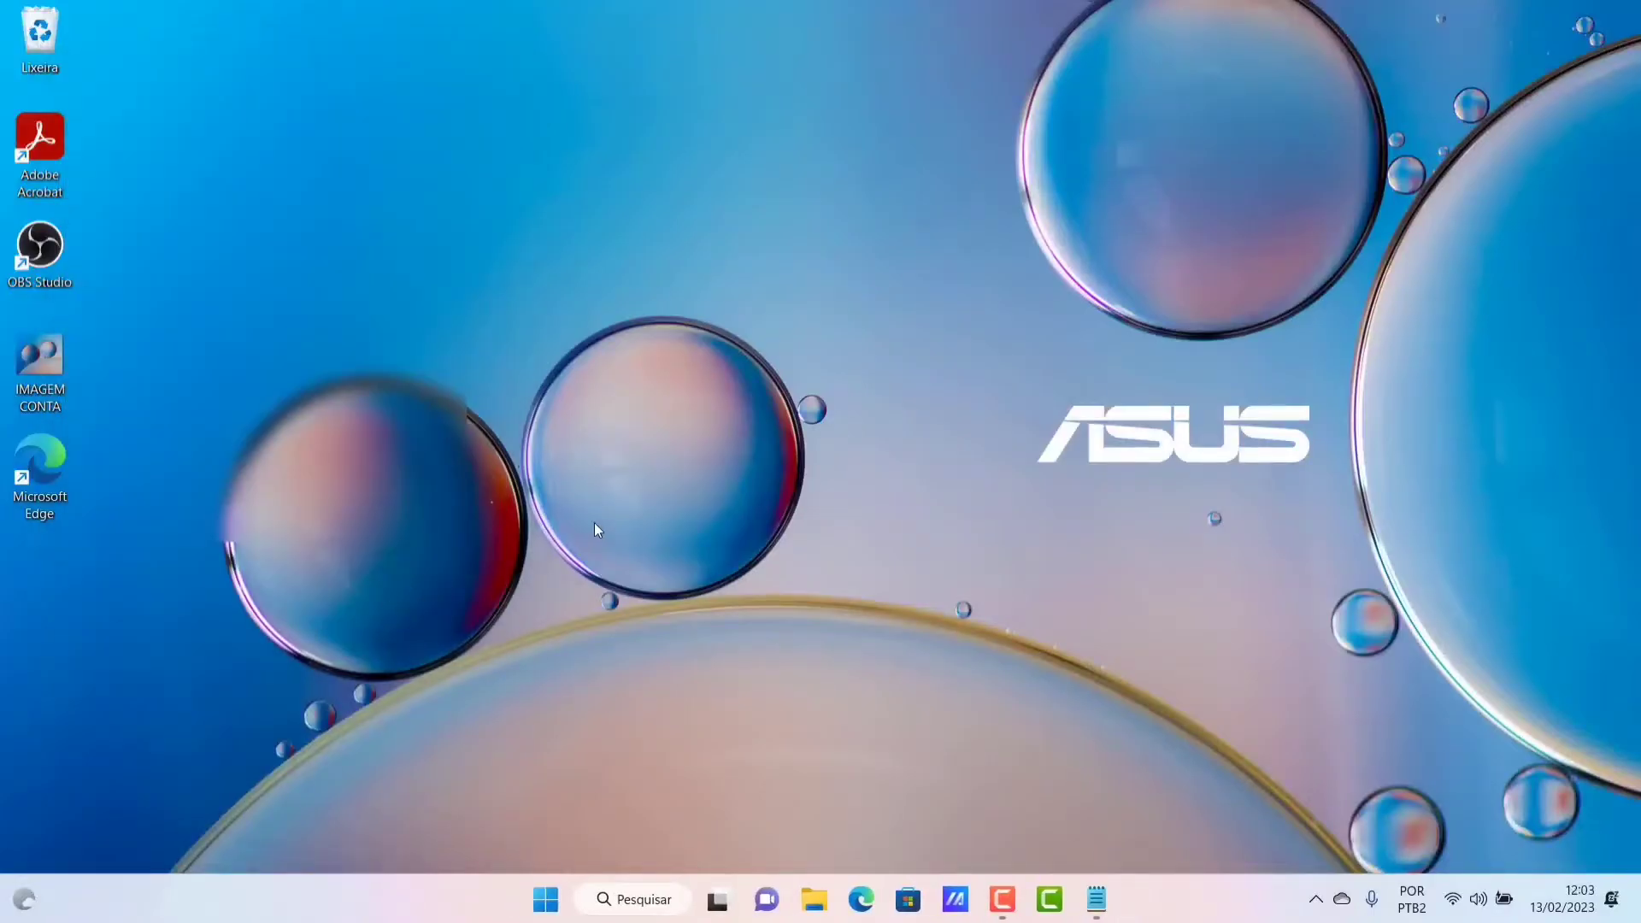
# Step: Open the Suas informações page under Contas in Windows Settings
pyautogui.click(545, 899)
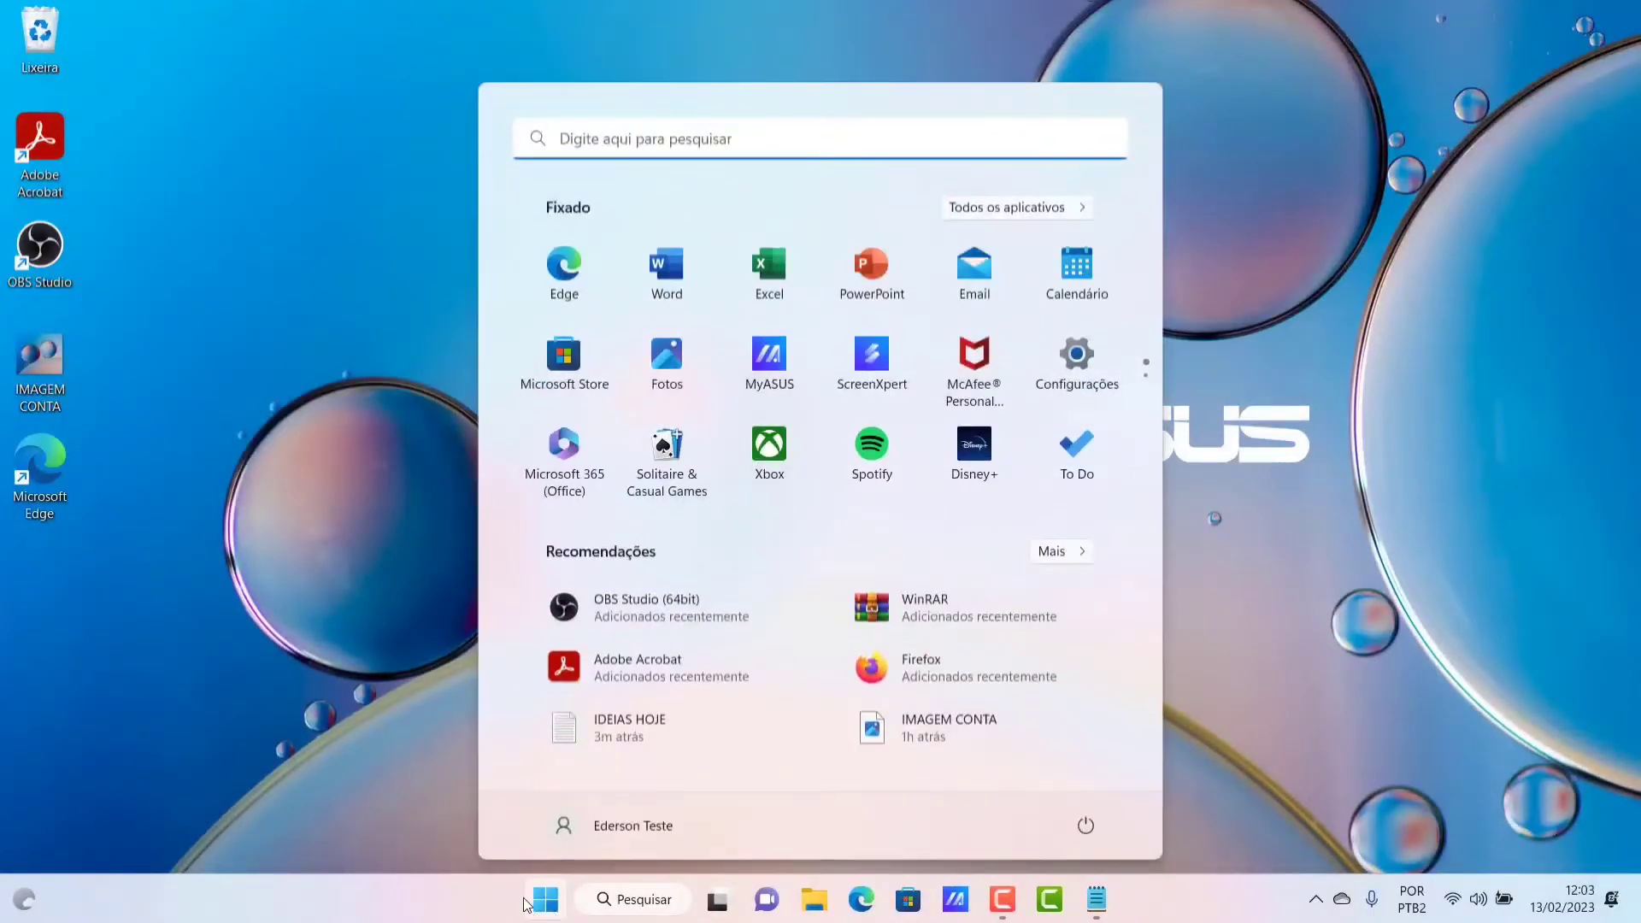
pyautogui.click(1089, 362)
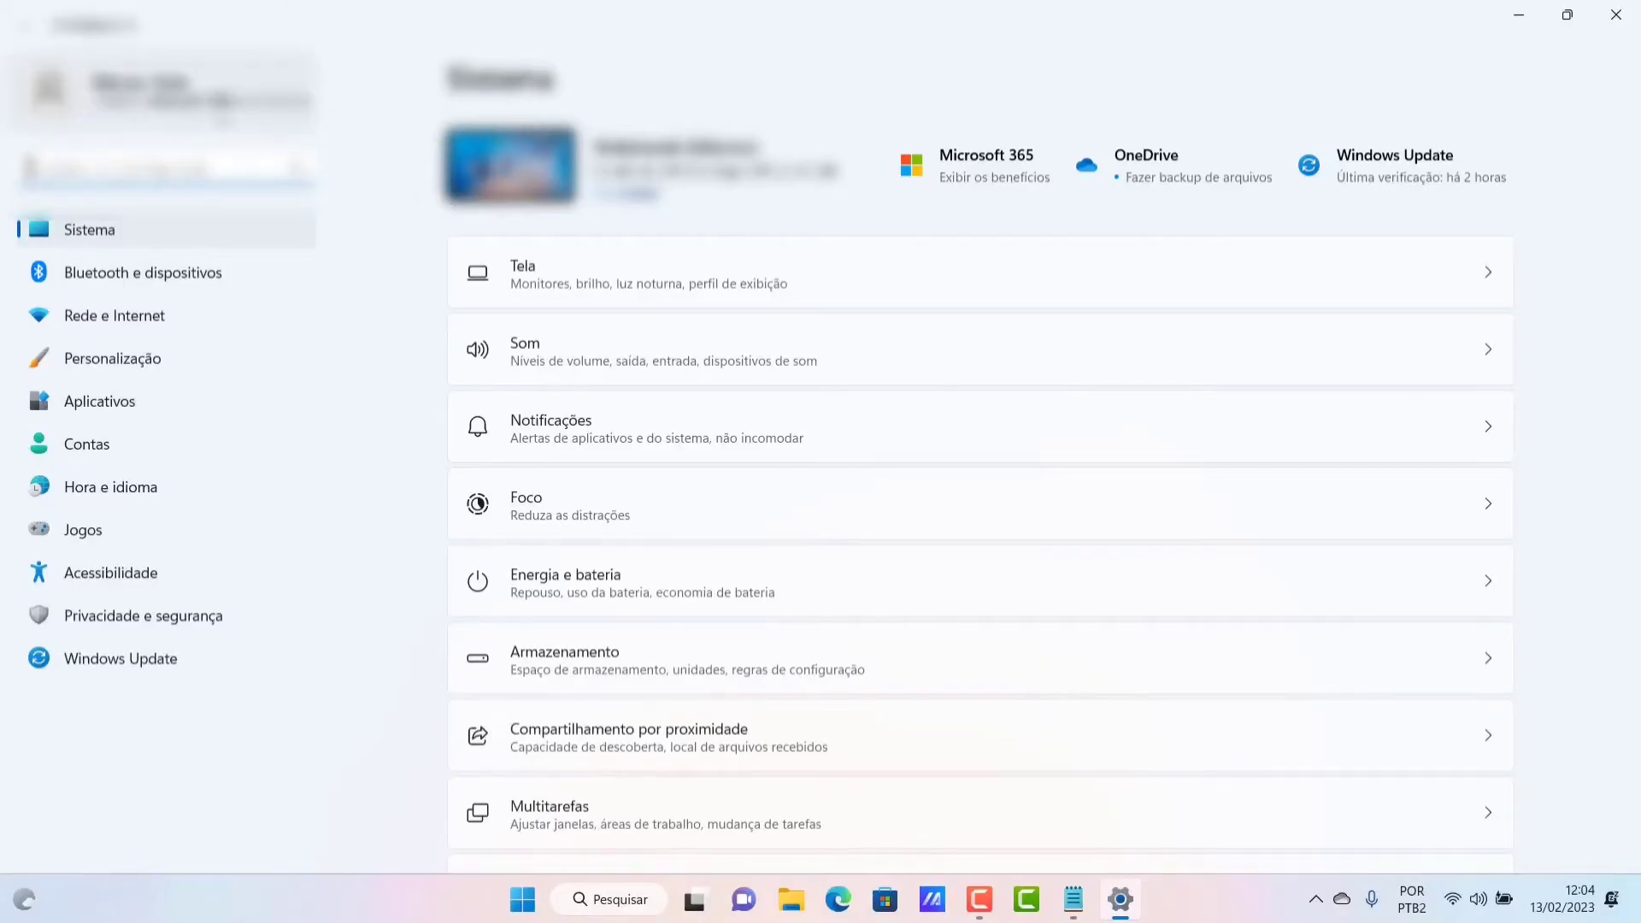
pyautogui.click(131, 455)
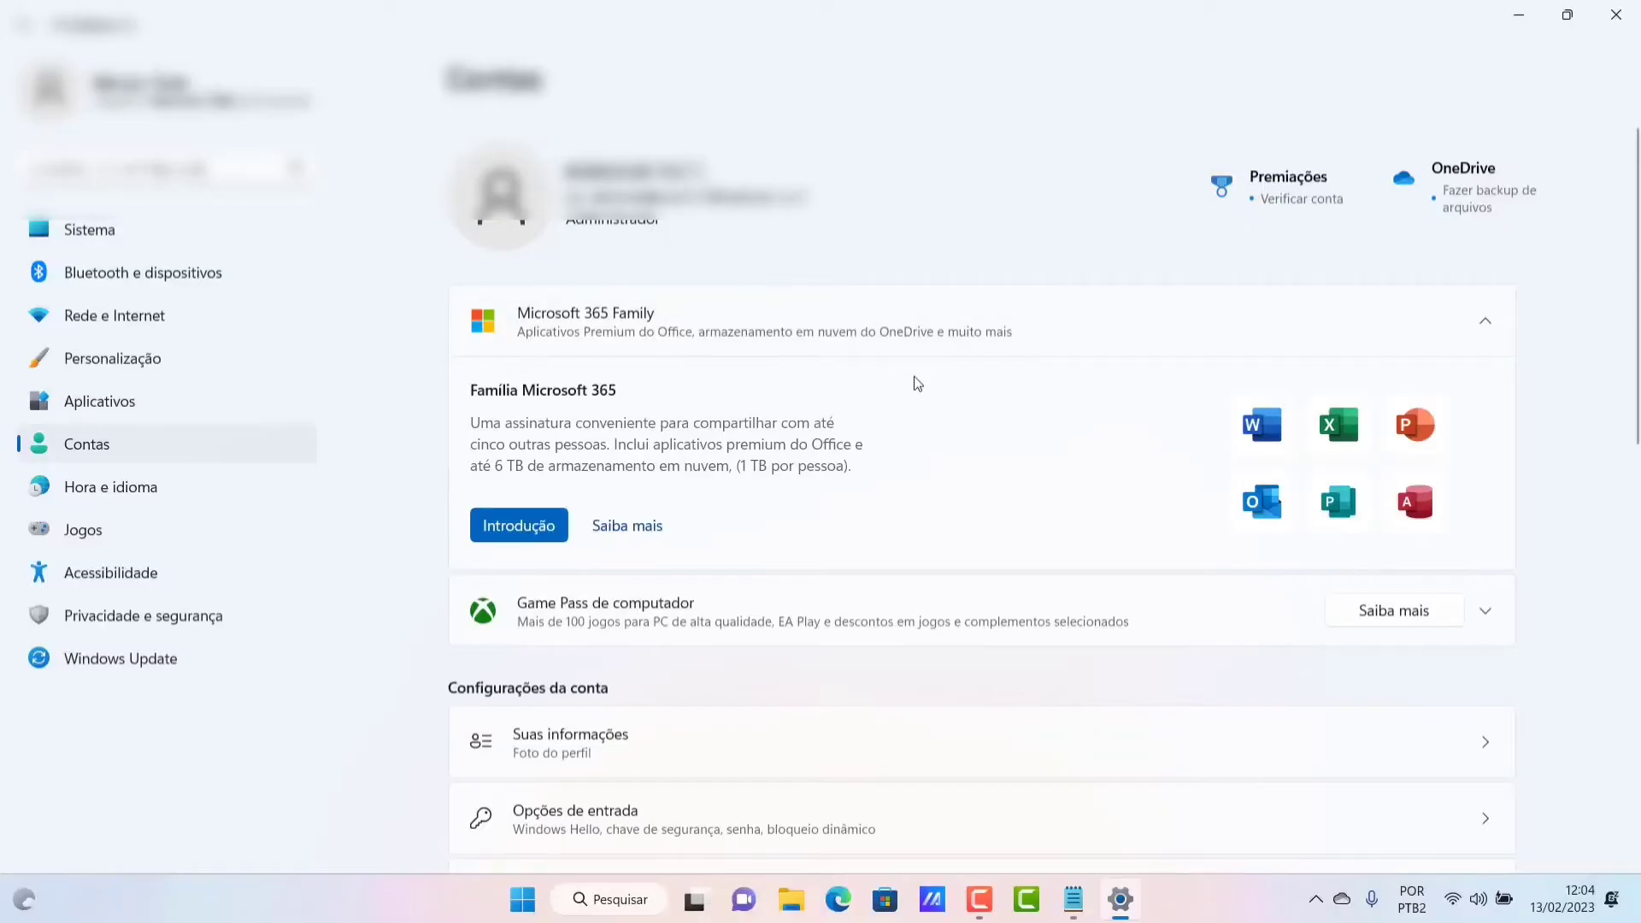
pyautogui.scroll(-2, 915, 382)
pyautogui.scroll(-1, 917, 383)
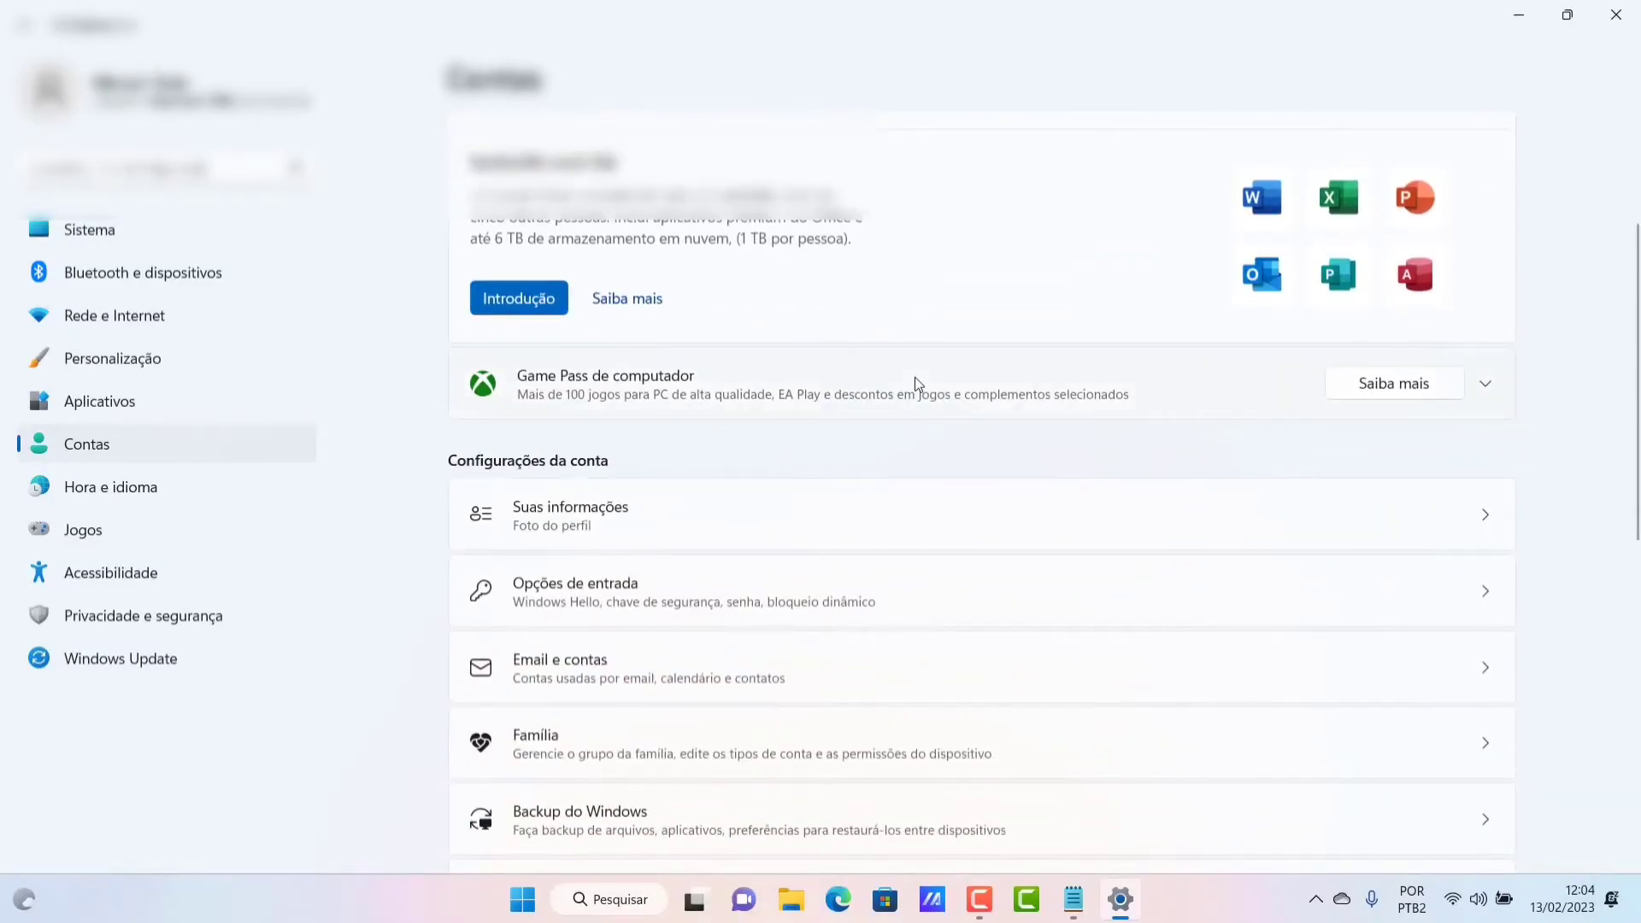
pyautogui.scroll(3, 923, 410)
pyautogui.scroll(-3, 926, 419)
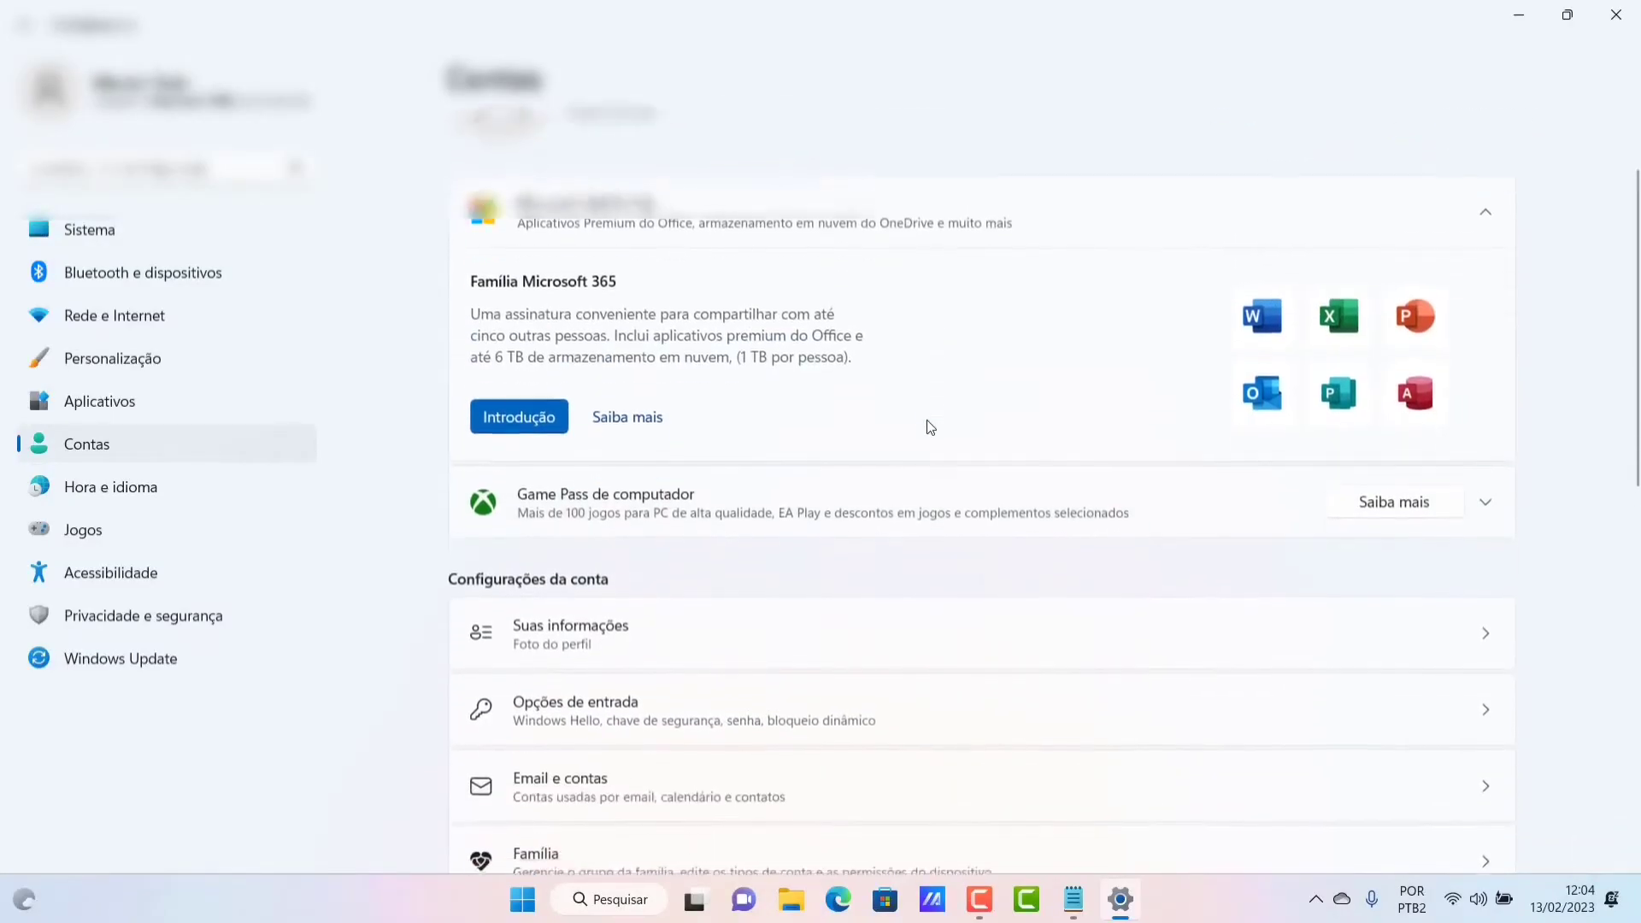
pyautogui.scroll(-1, 902, 451)
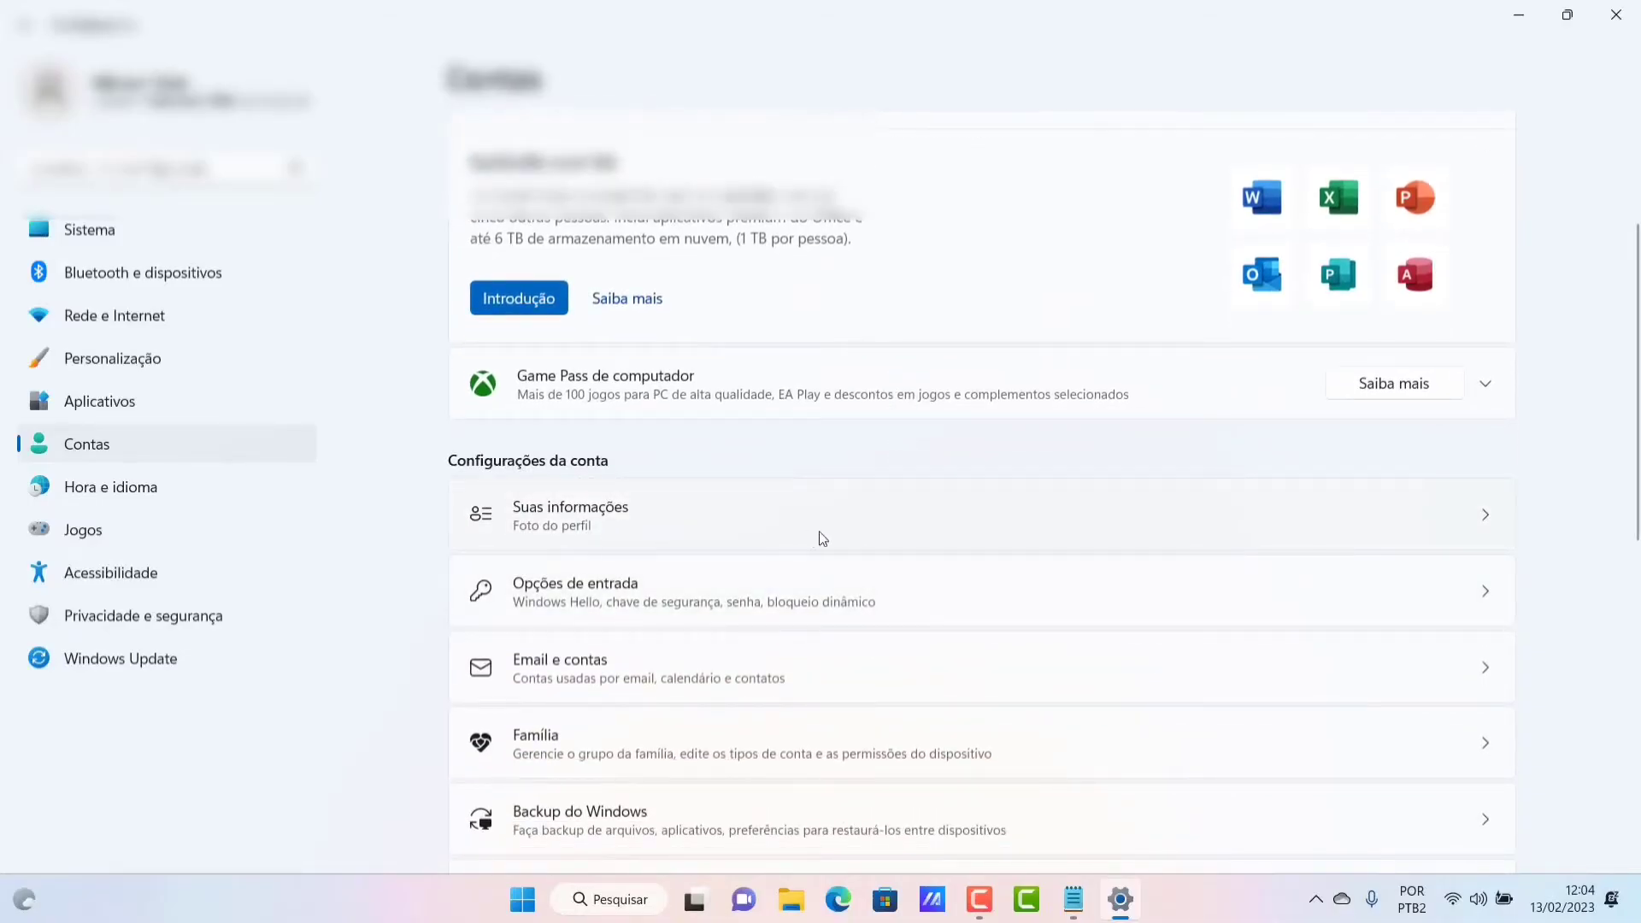
pyautogui.click(1449, 514)
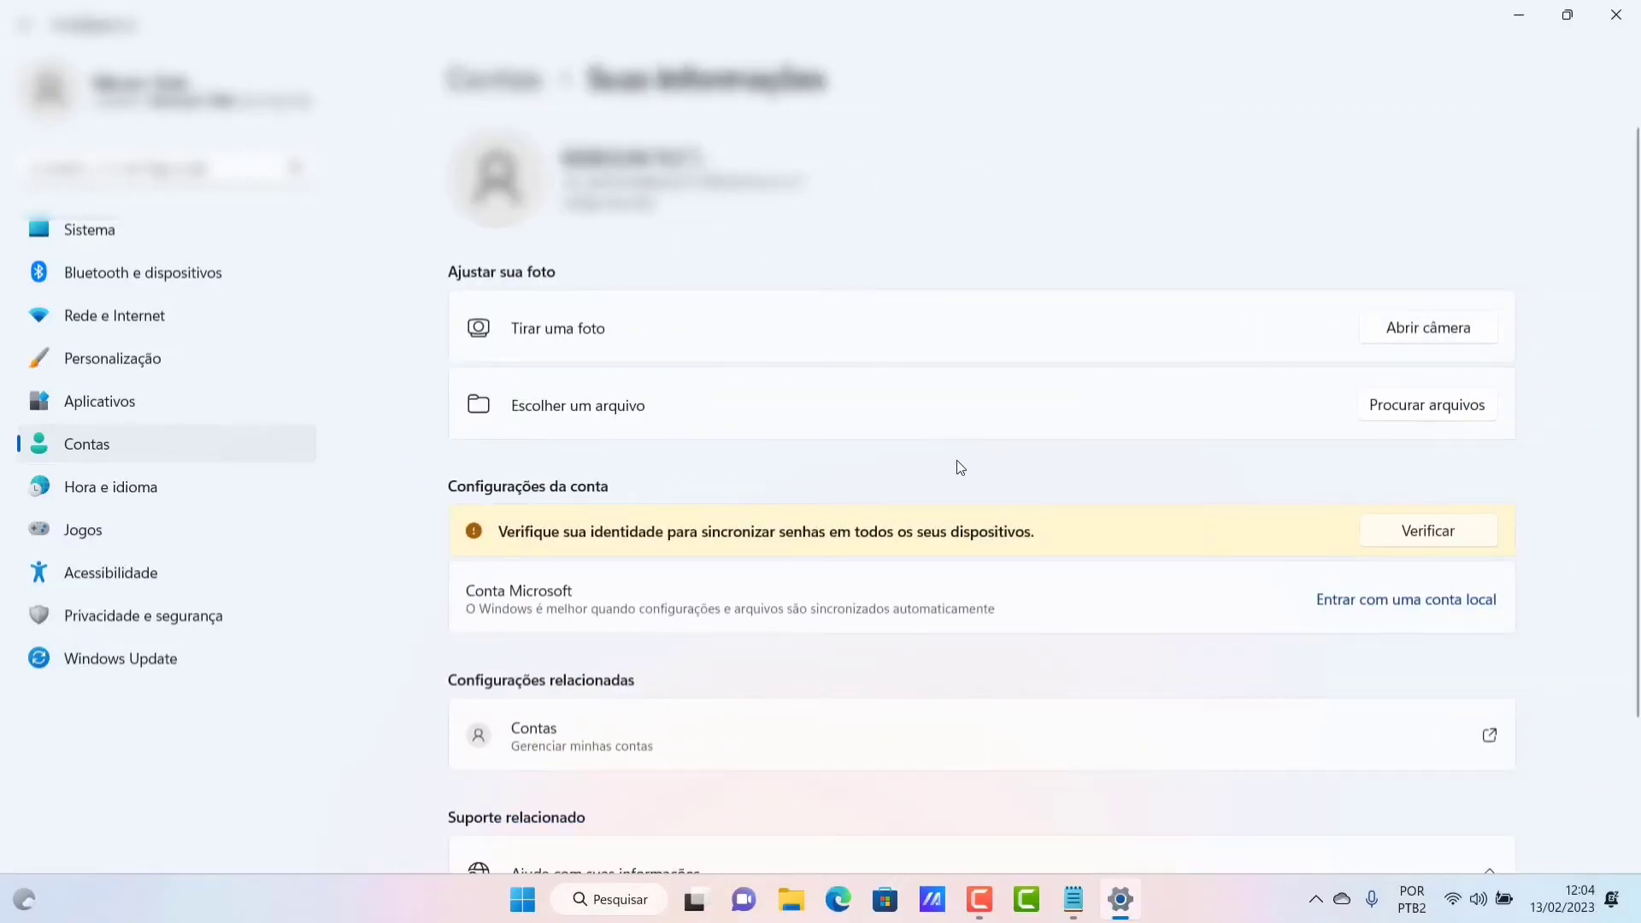
# Step: Switch to the Microsoft account website through the related Contas settings and display the account's profile page
pyautogui.scroll(-2, 1125, 448)
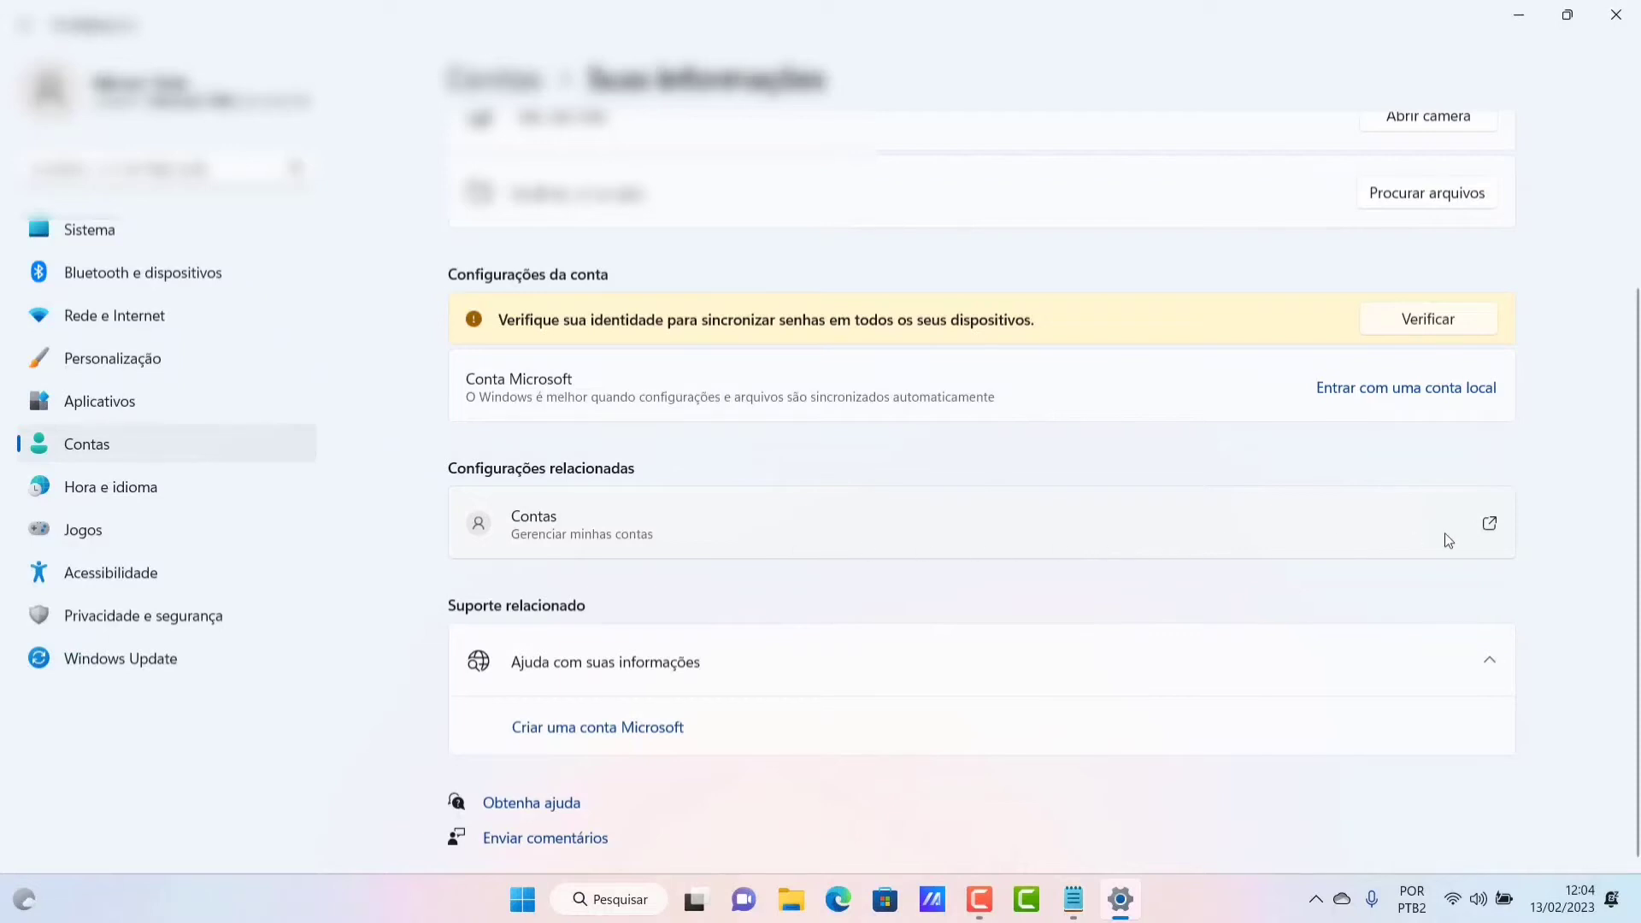
pyautogui.click(1468, 517)
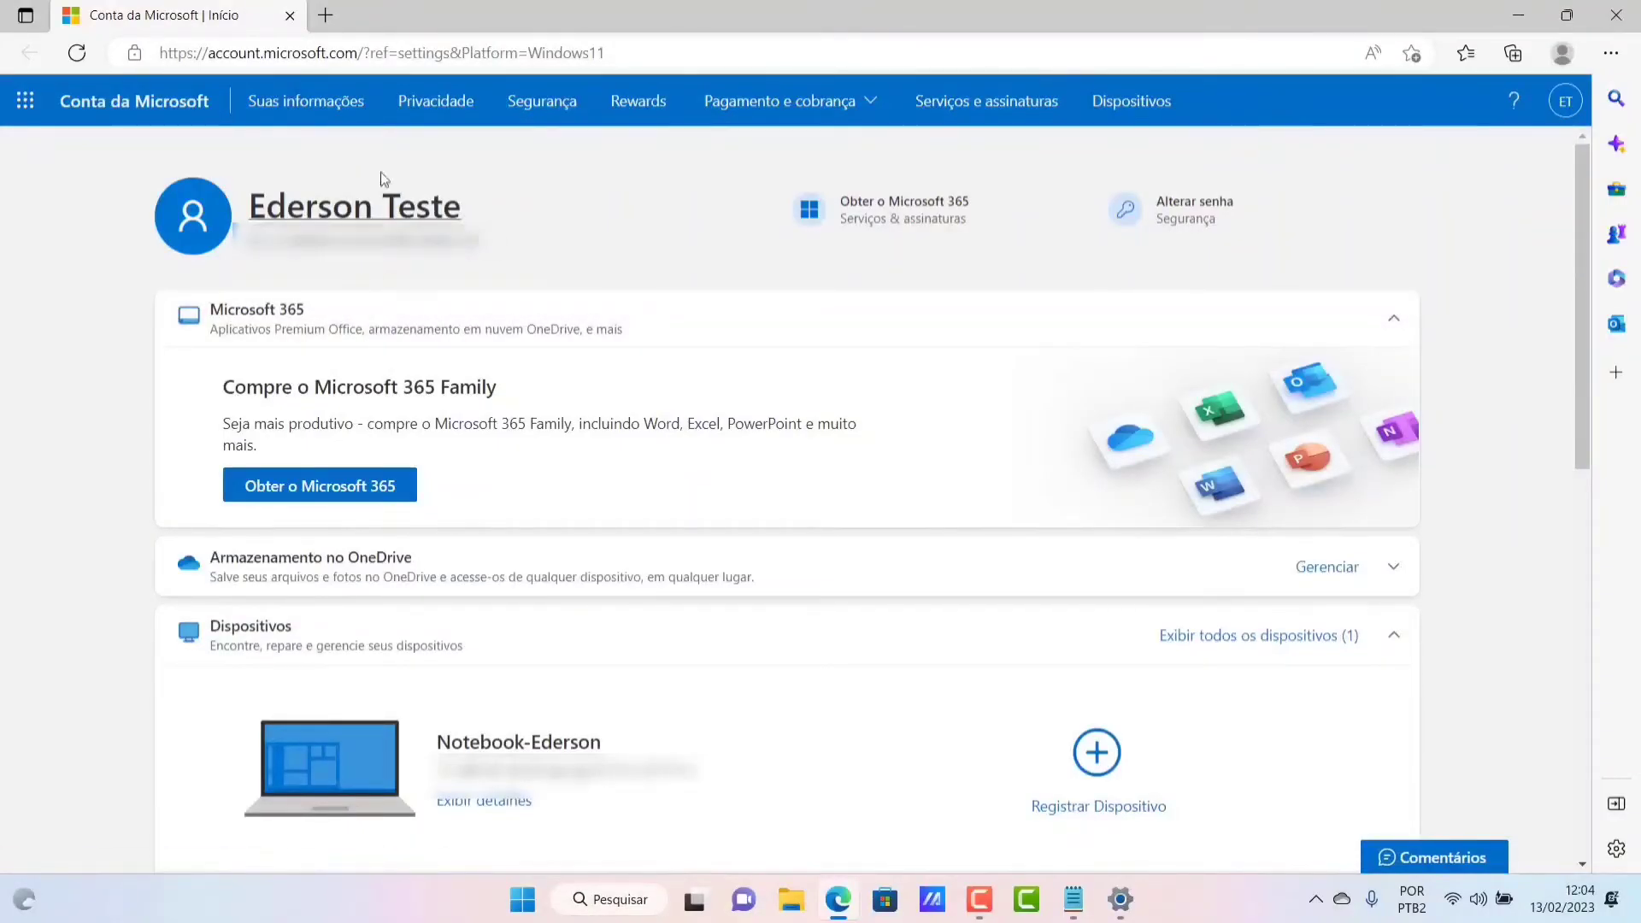
pyautogui.click(1566, 107)
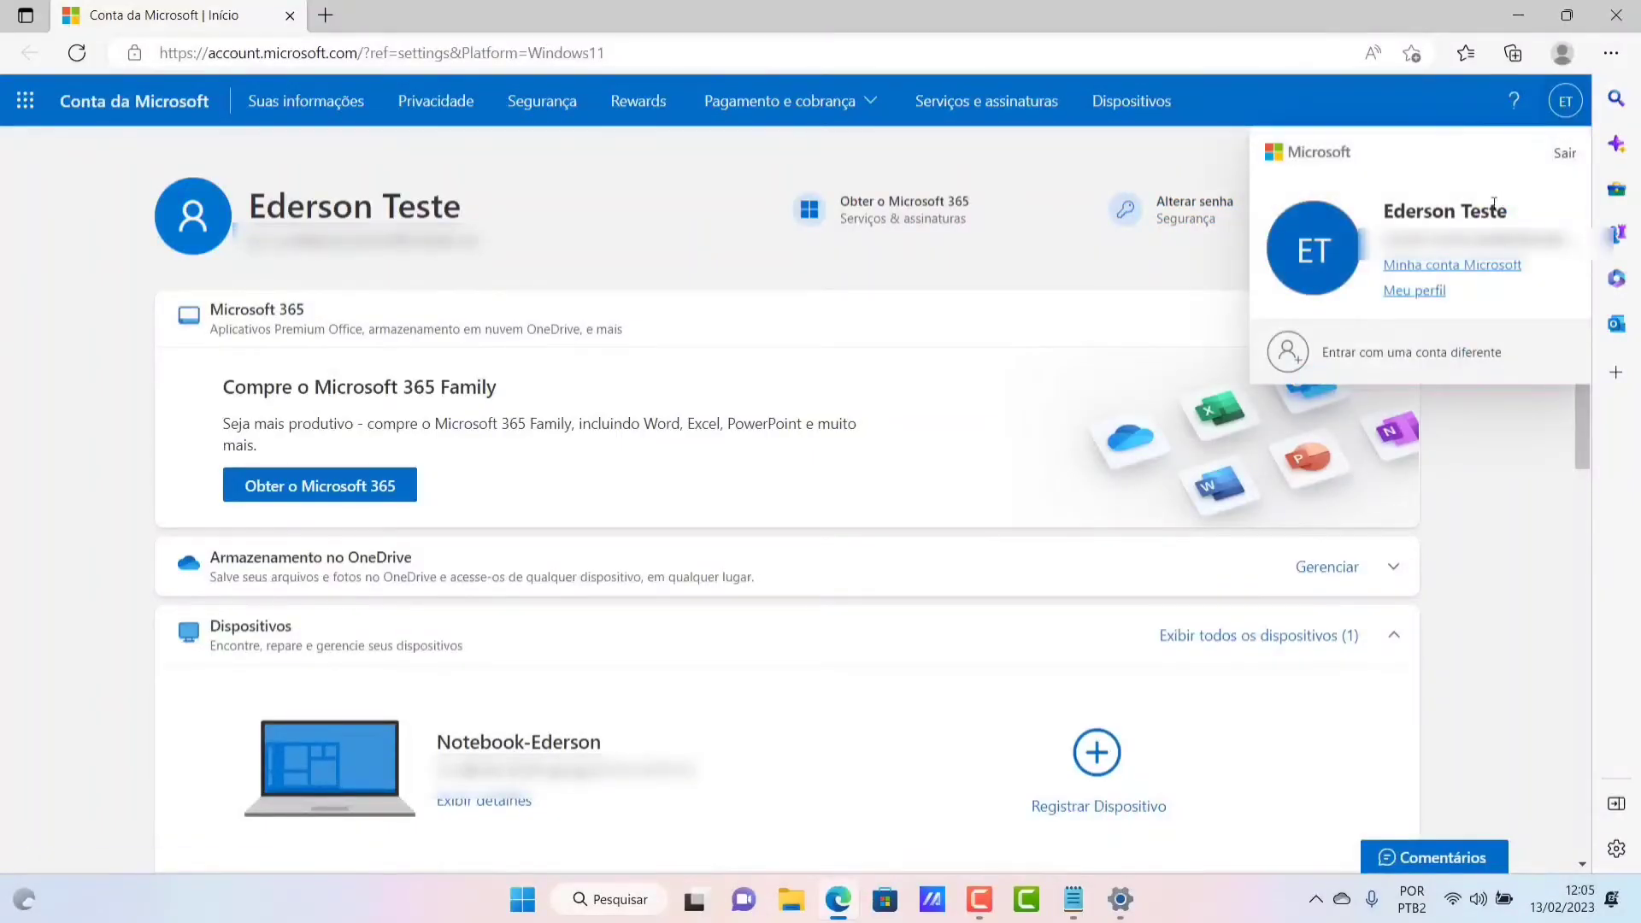
pyautogui.click(1415, 291)
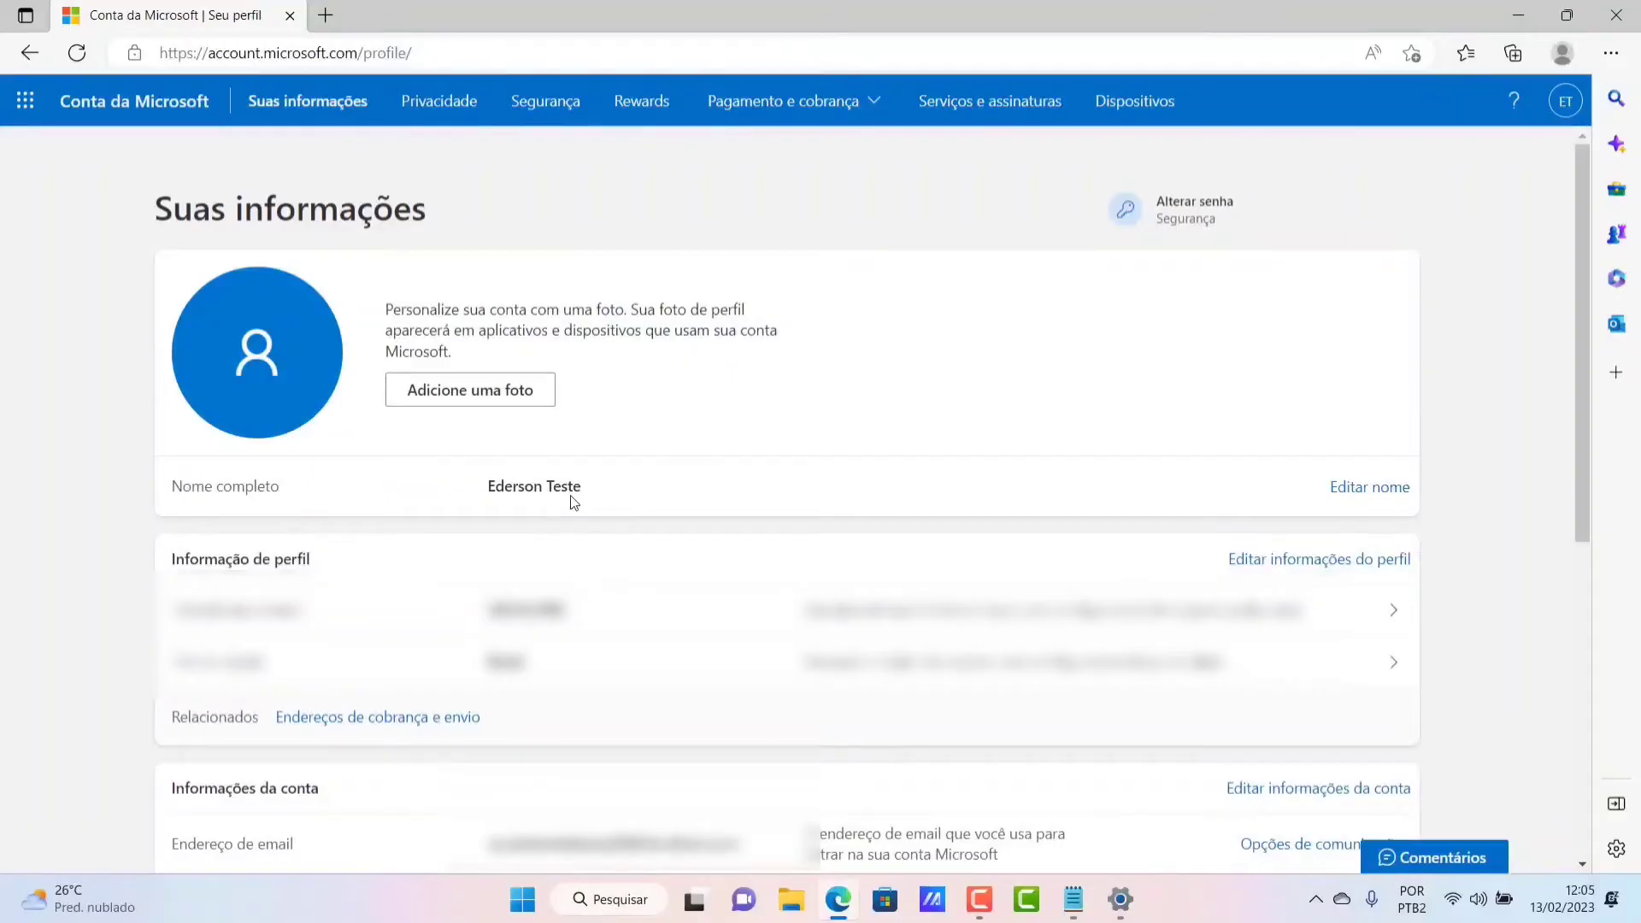
# Step: Edit the profile's full name, replacing the entry under Sobrenome with the new last name
pyautogui.click(1384, 489)
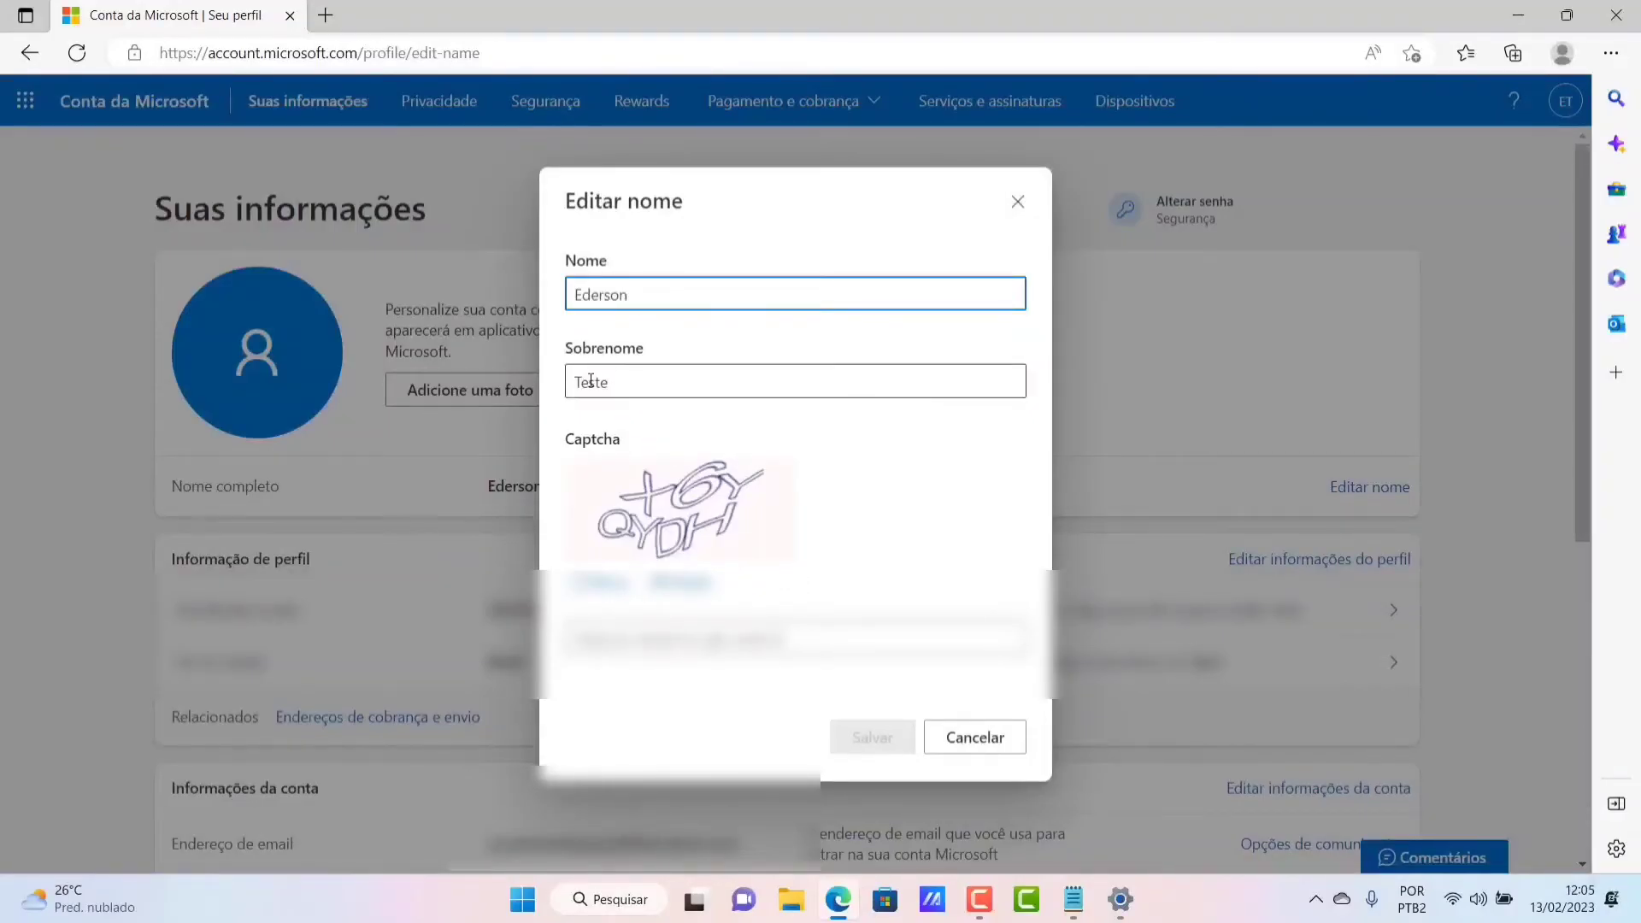
pyautogui.click(627, 386)
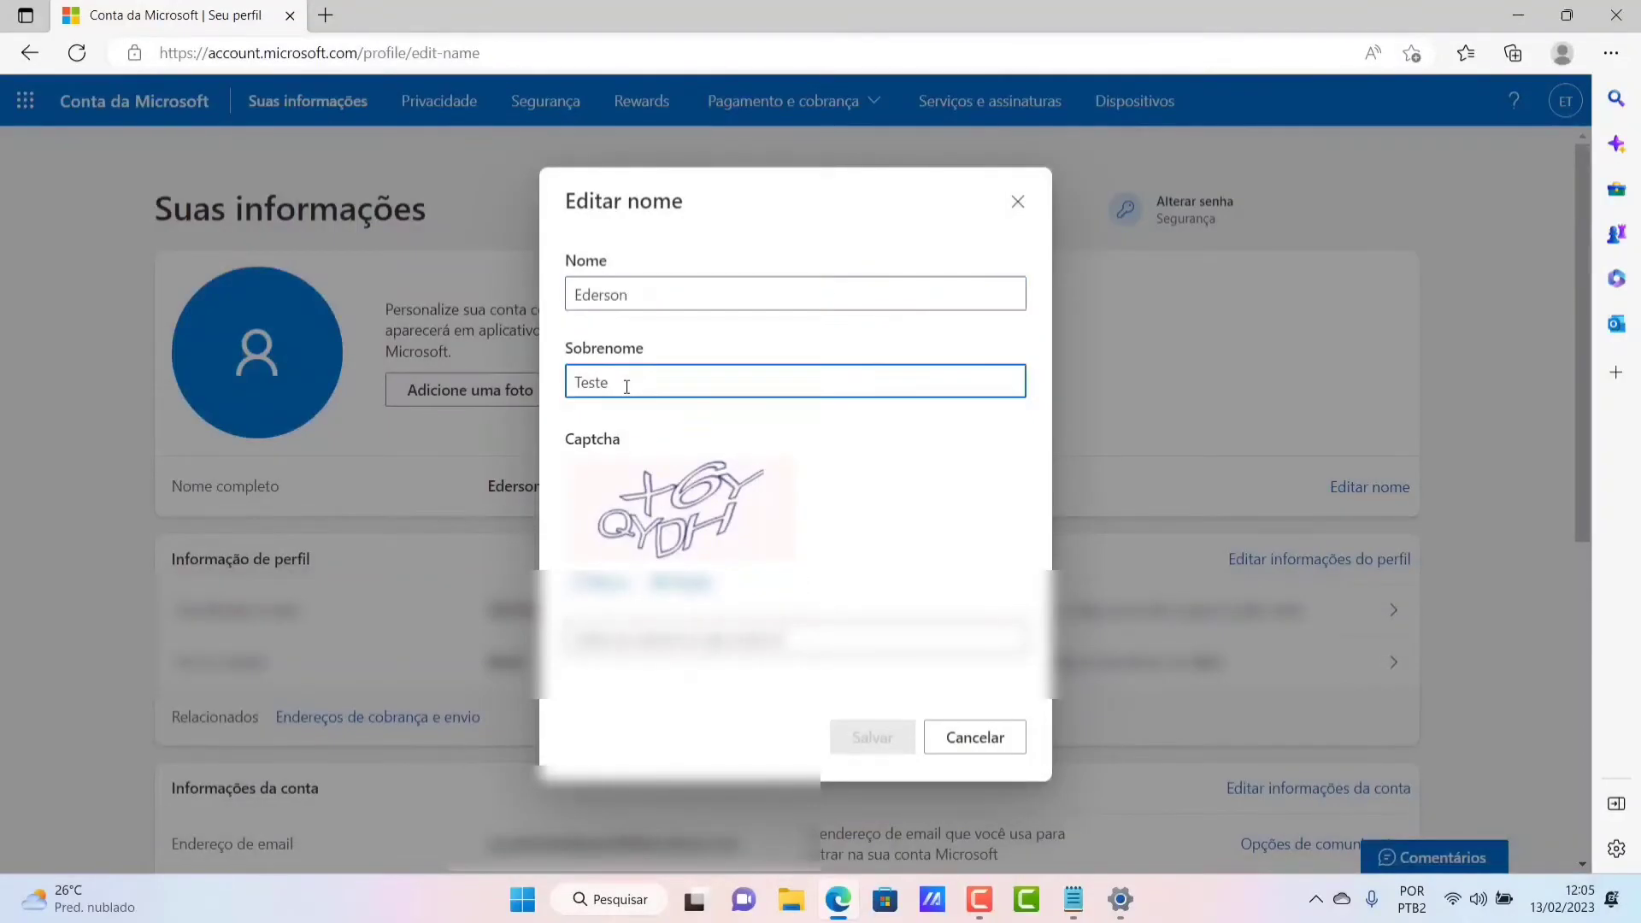
pyautogui.press('BackSpace')
pyautogui.press('BackSpace')
pyautogui.press('BackSpace')
pyautogui.press('BackSpace')
pyautogui.press('BackSpace')
pyautogui.write('Wiliam')
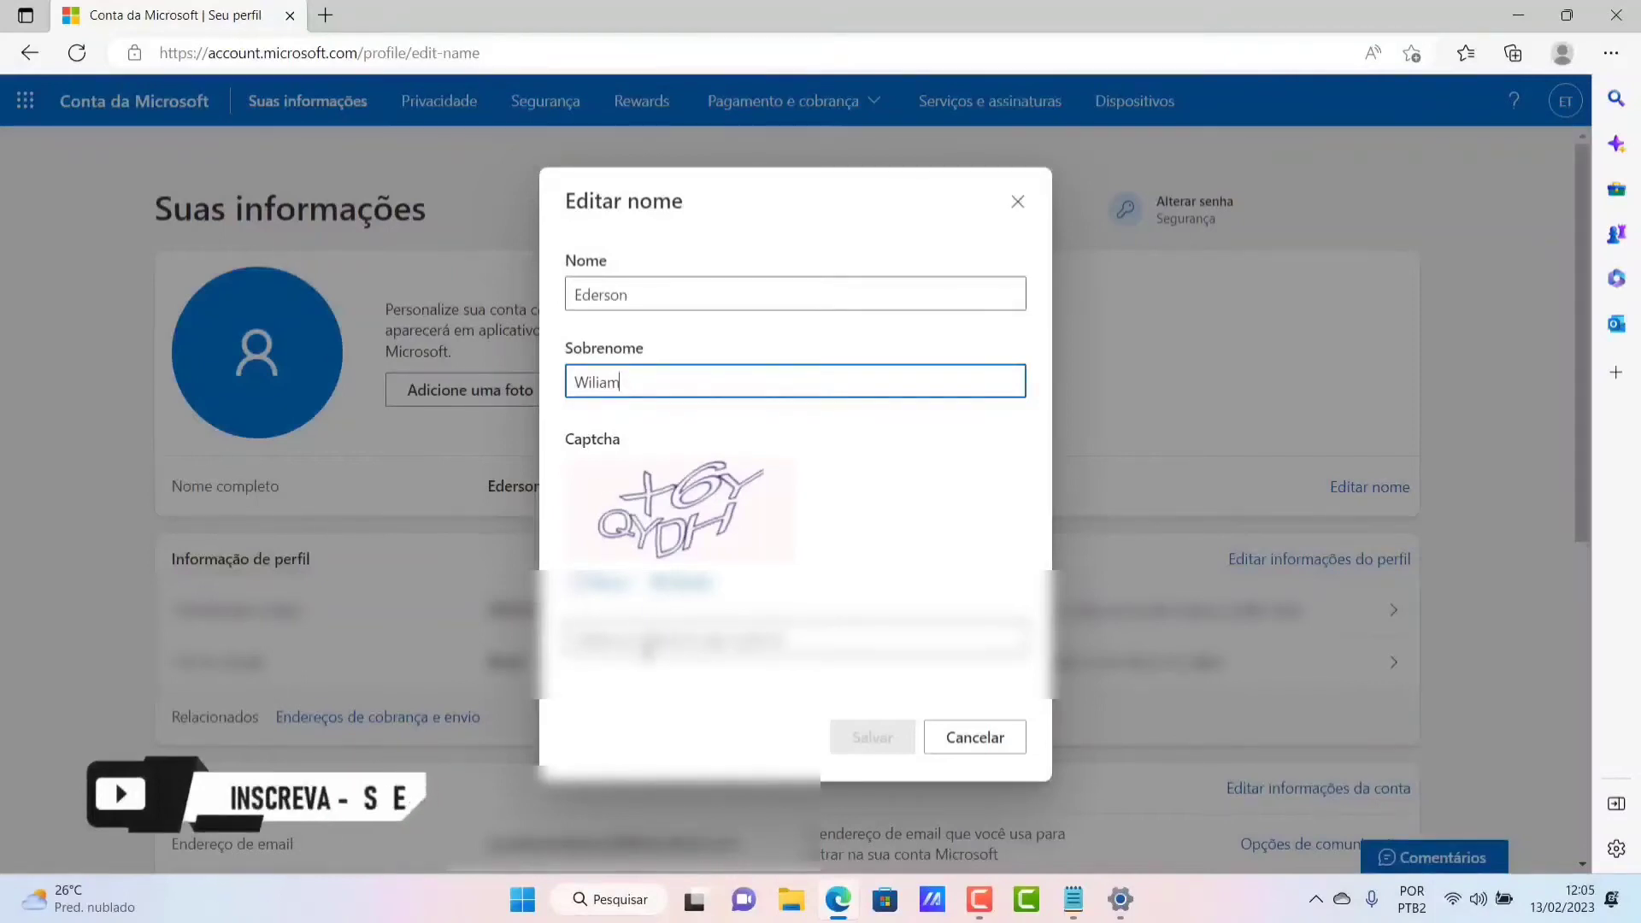
# Step: Enter the captcha text and save the new account name, and close the browser and Settings
pyautogui.click(649, 637)
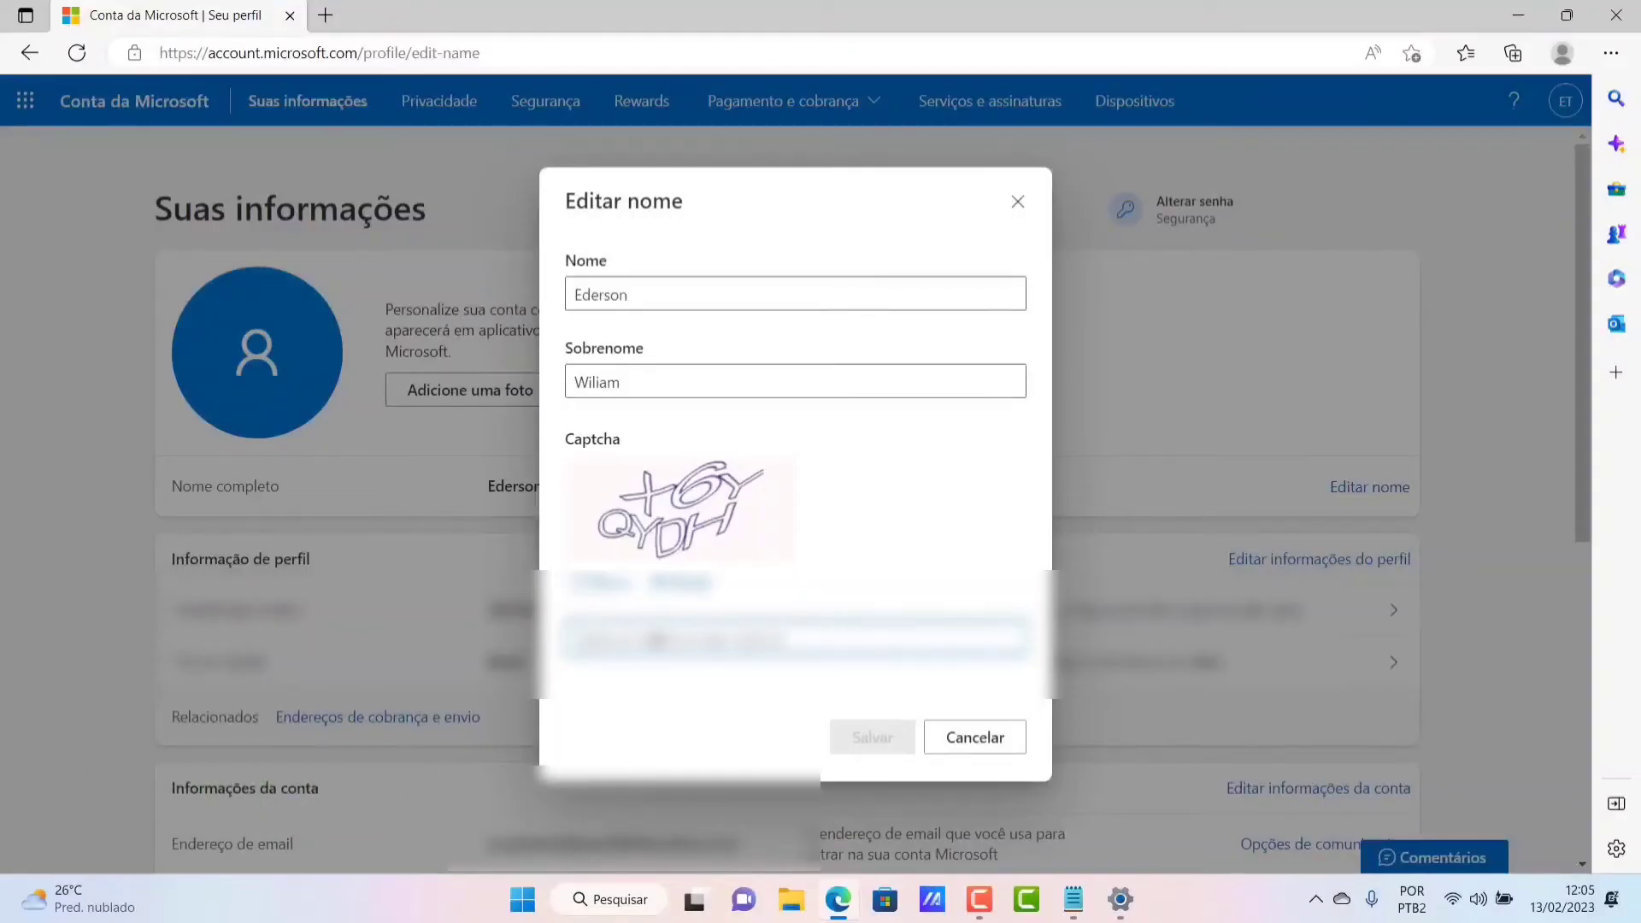
pyautogui.write('X6YQYDH')
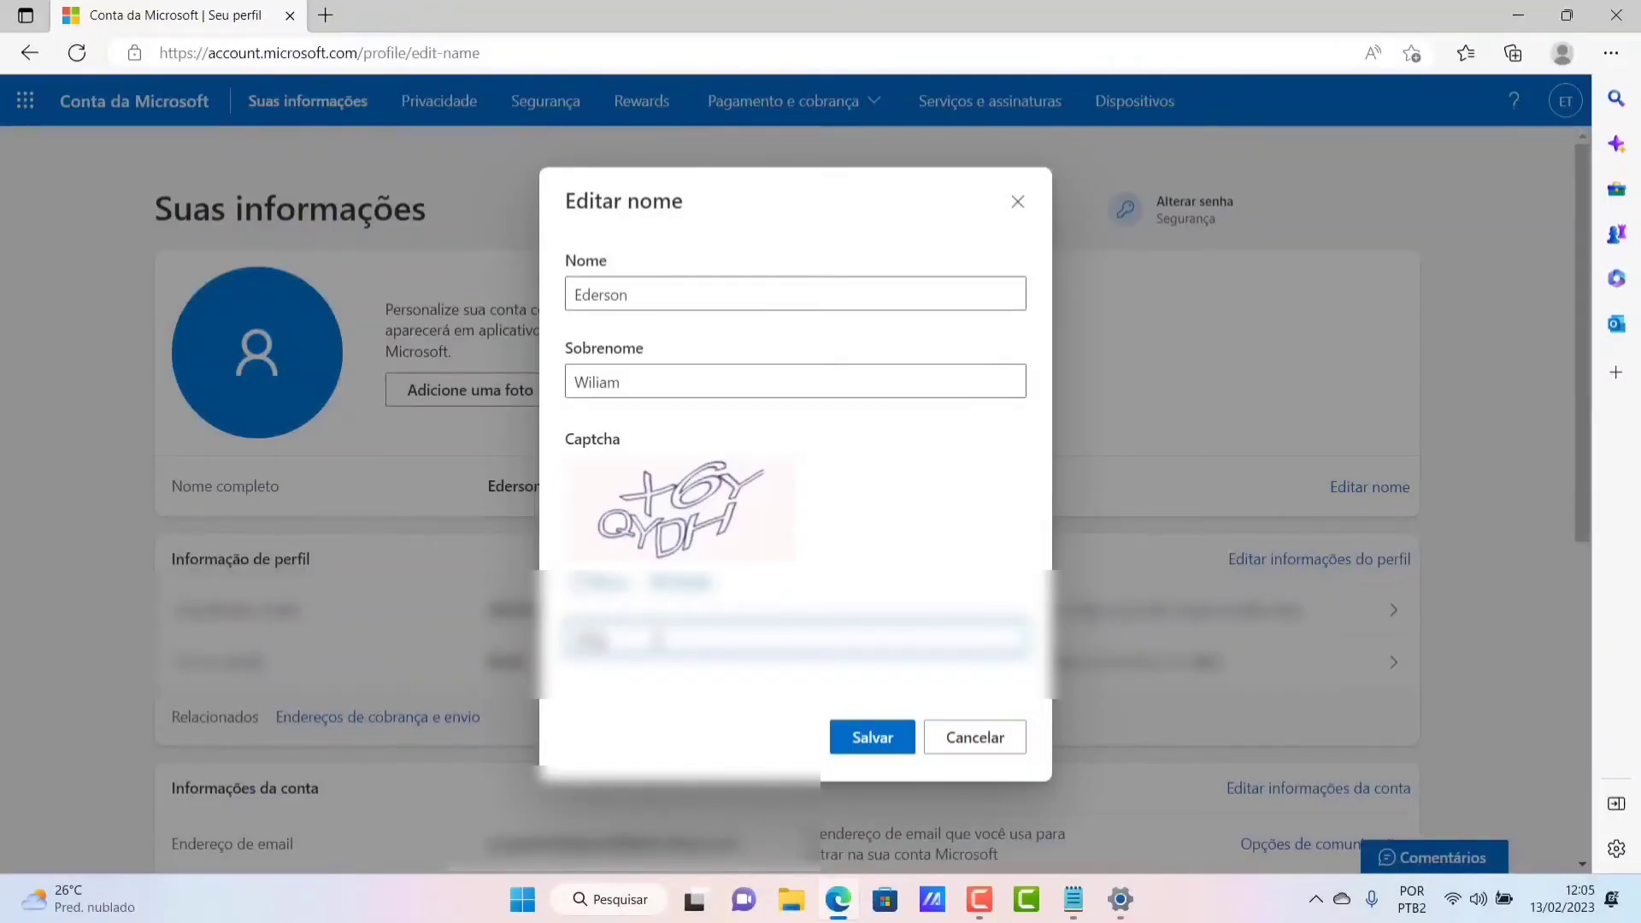
pyautogui.write('YDH')
pyautogui.click(877, 743)
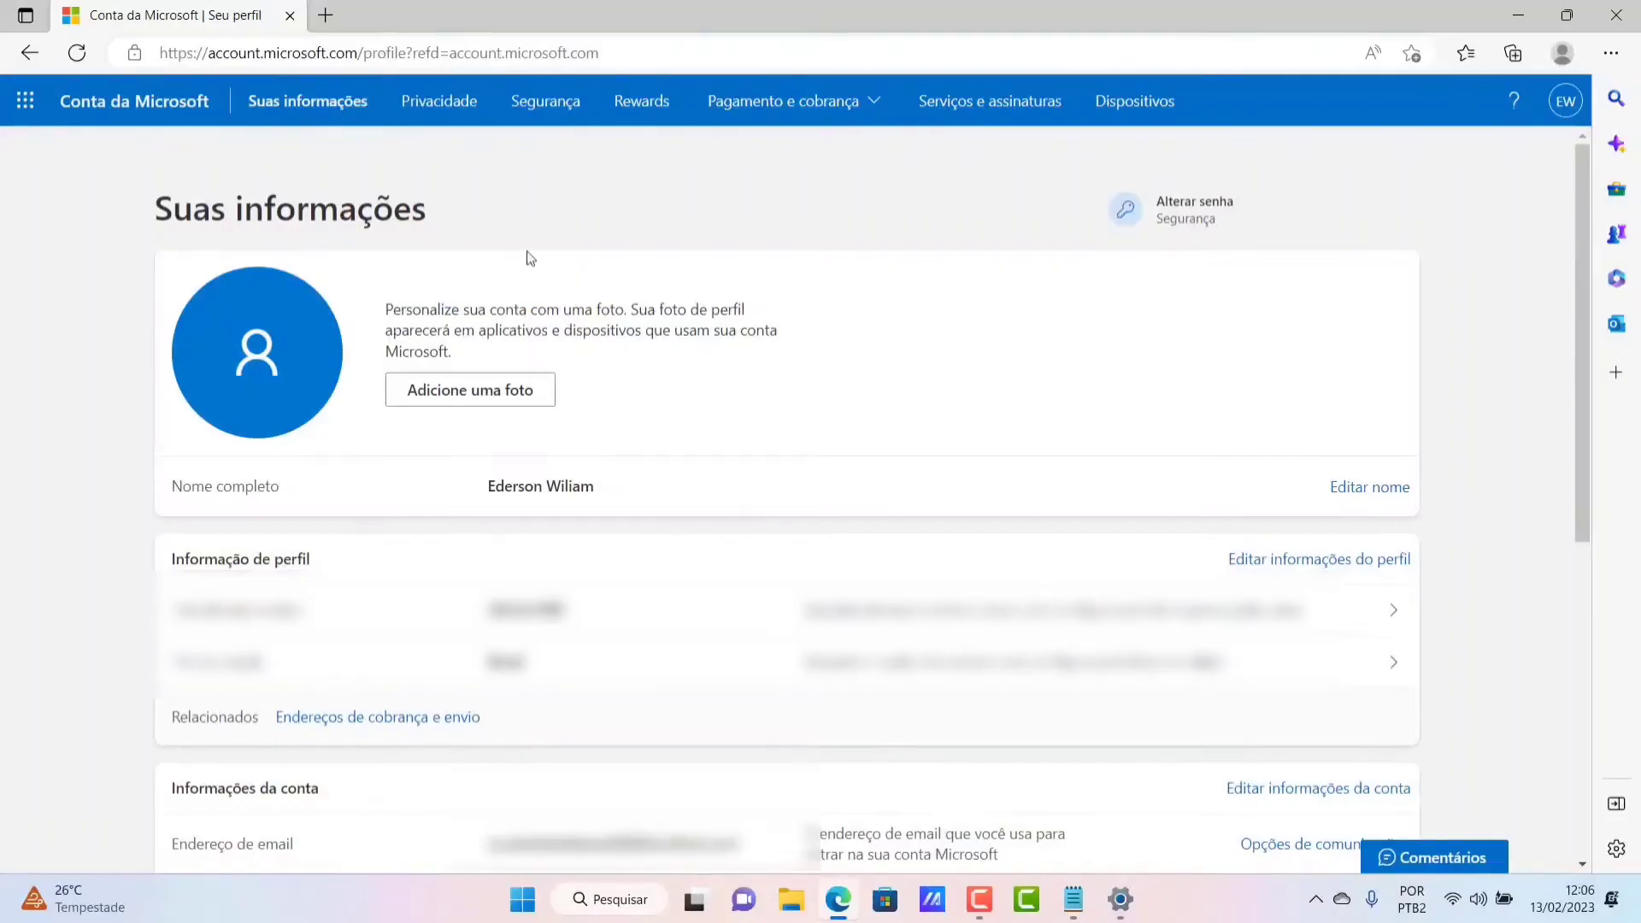
pyautogui.click(1616, 14)
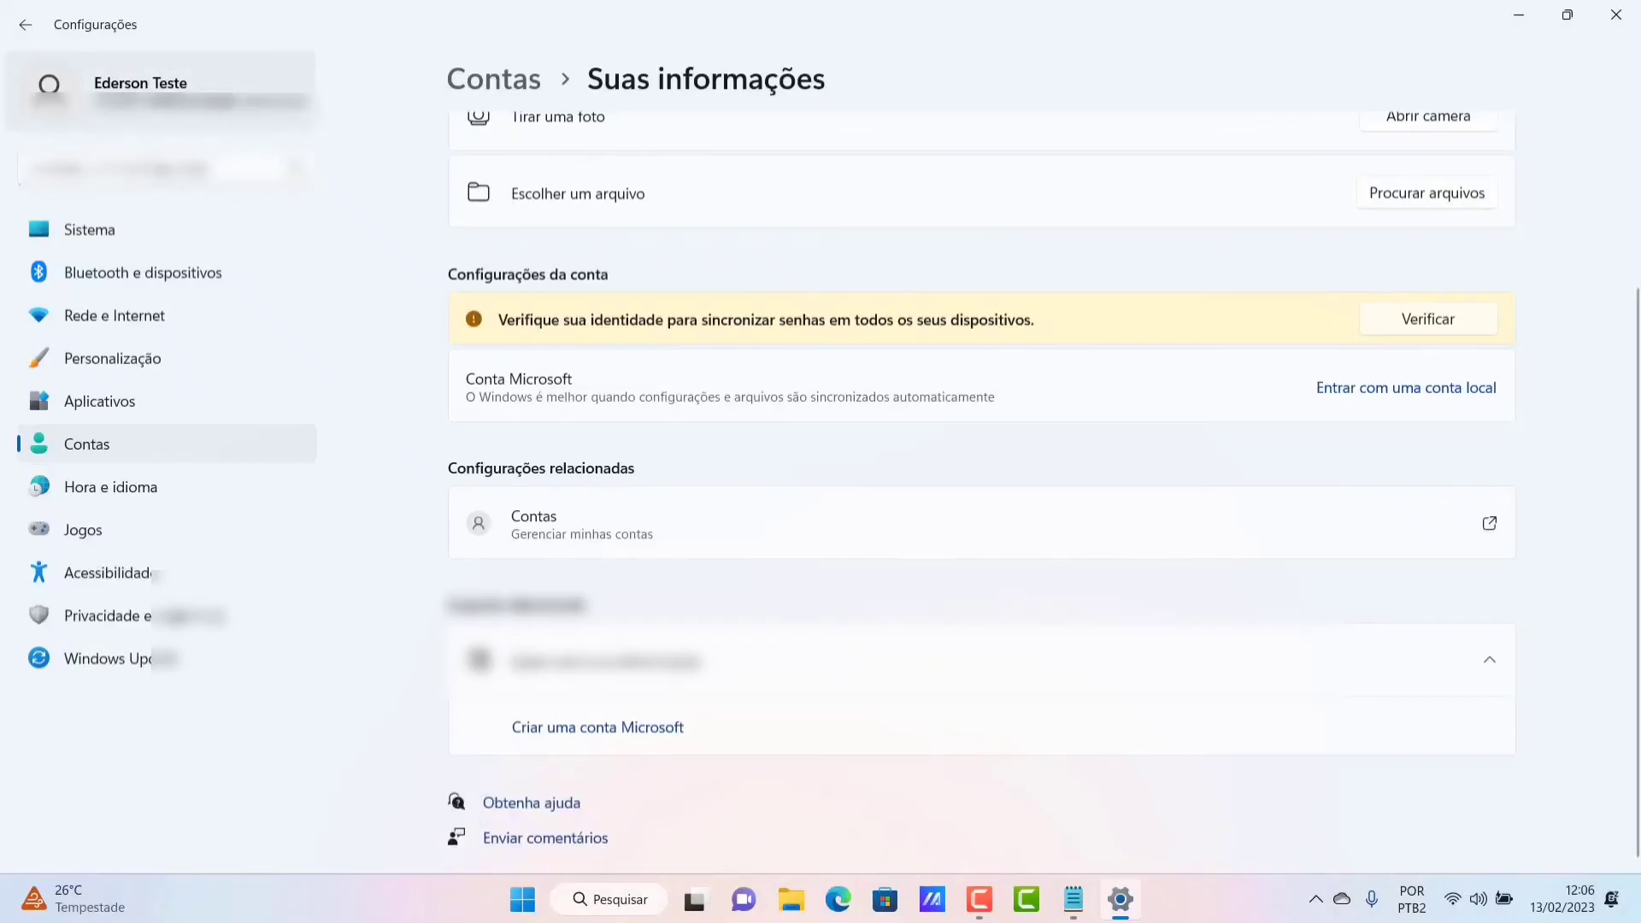
pyautogui.click(1615, 16)
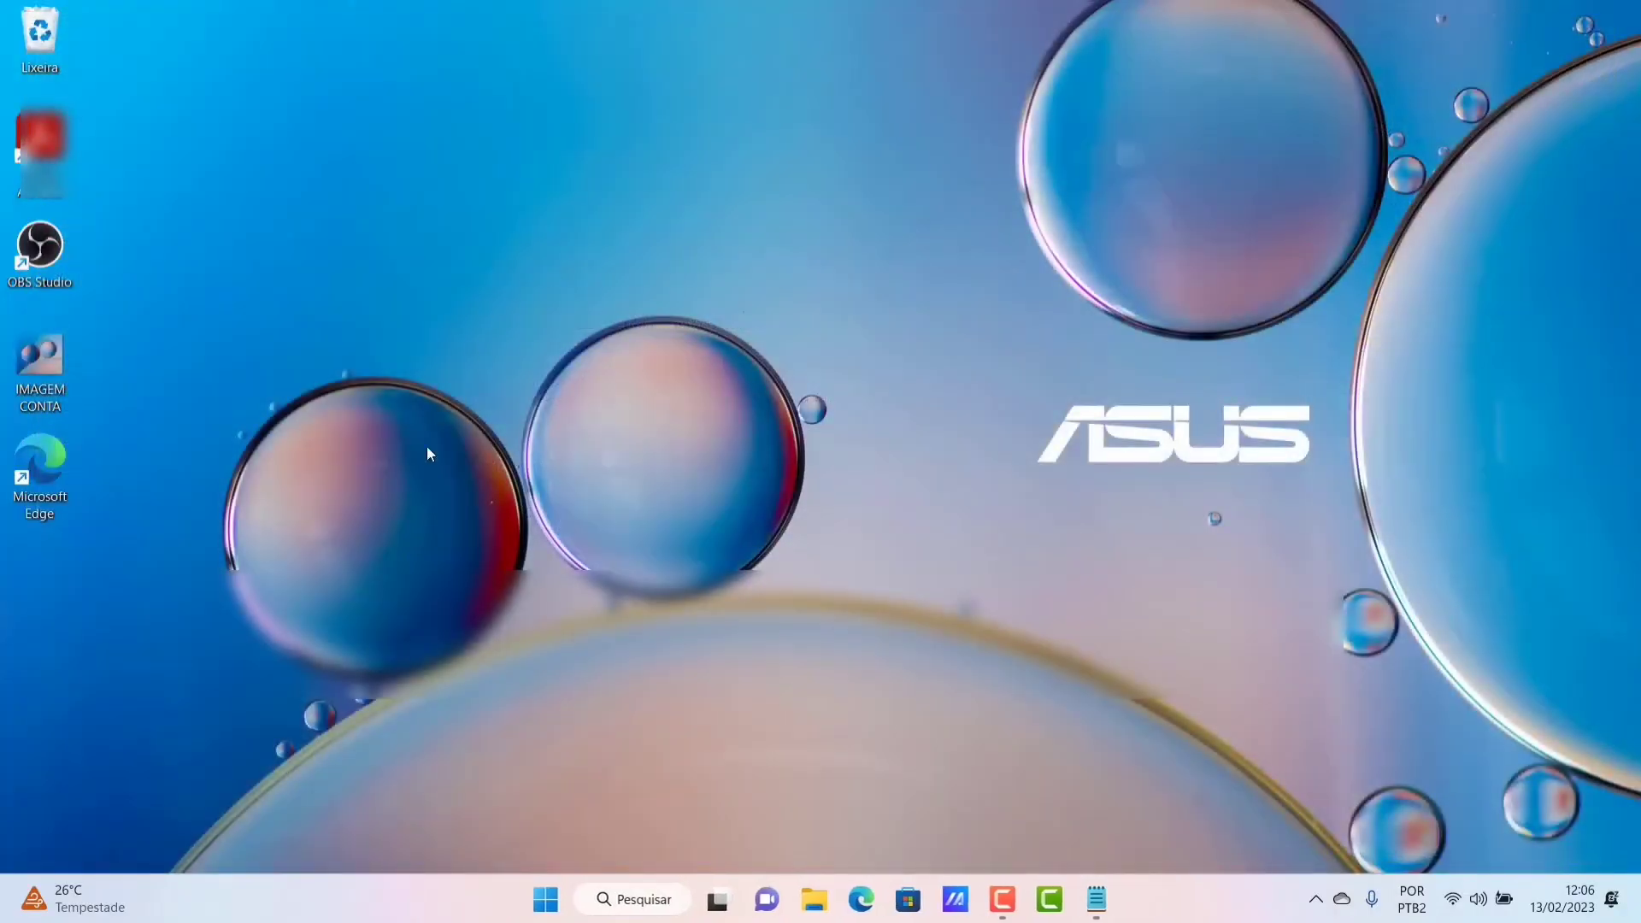
# Step: Lock the Windows session to check the account name, and review the account options again after returning
pyautogui.click(545, 899)
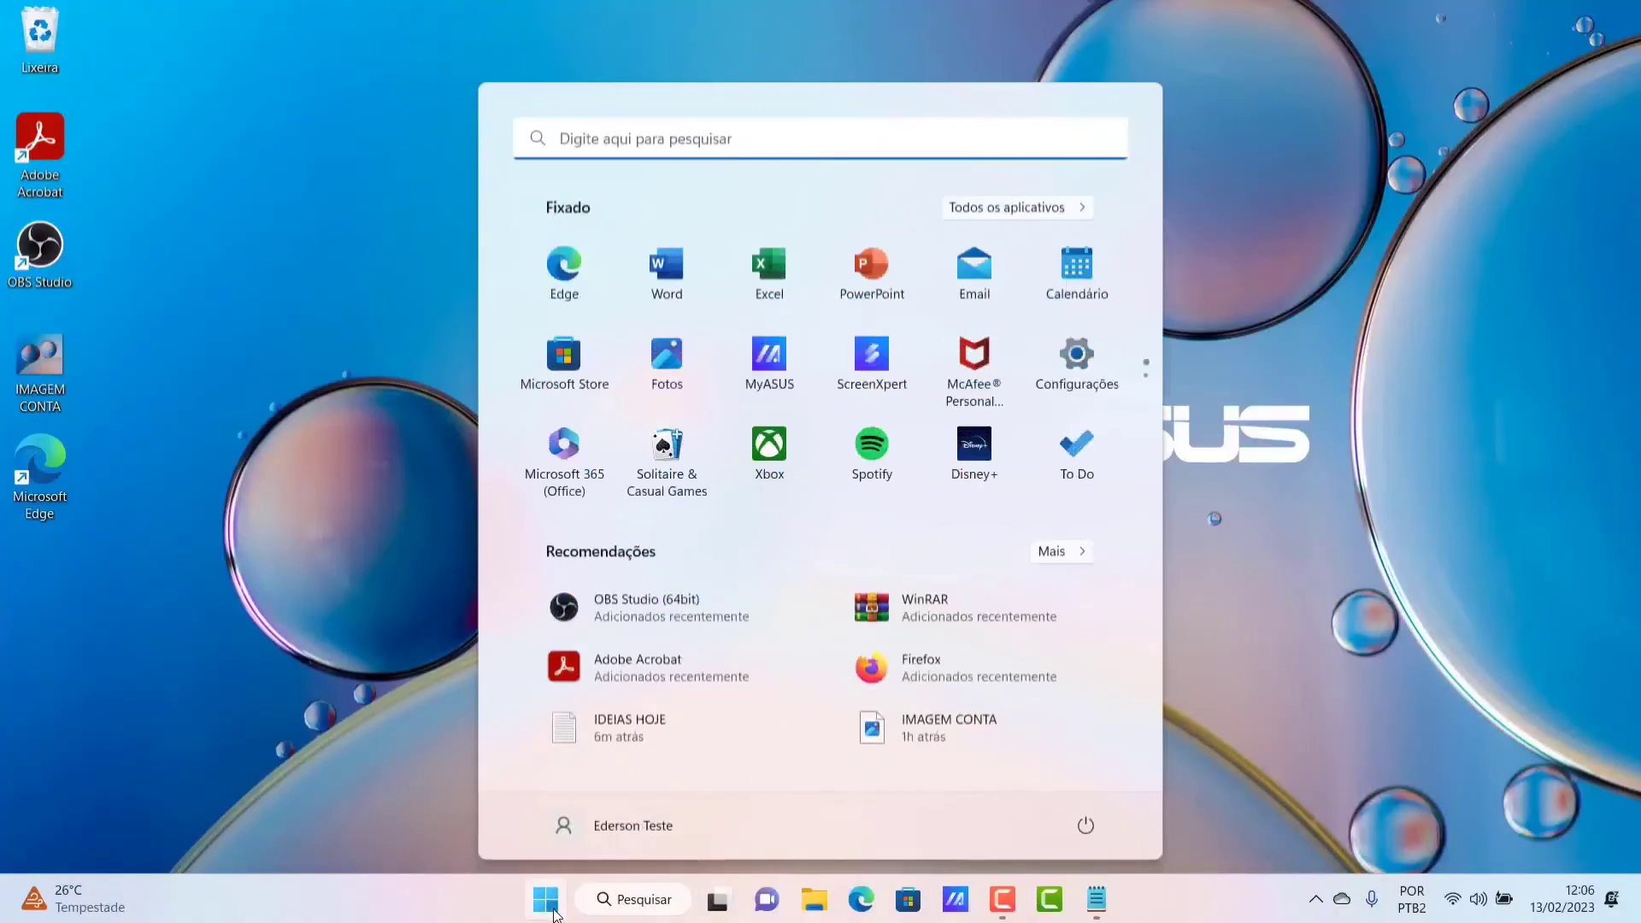
pyautogui.click(636, 826)
pyautogui.click(597, 684)
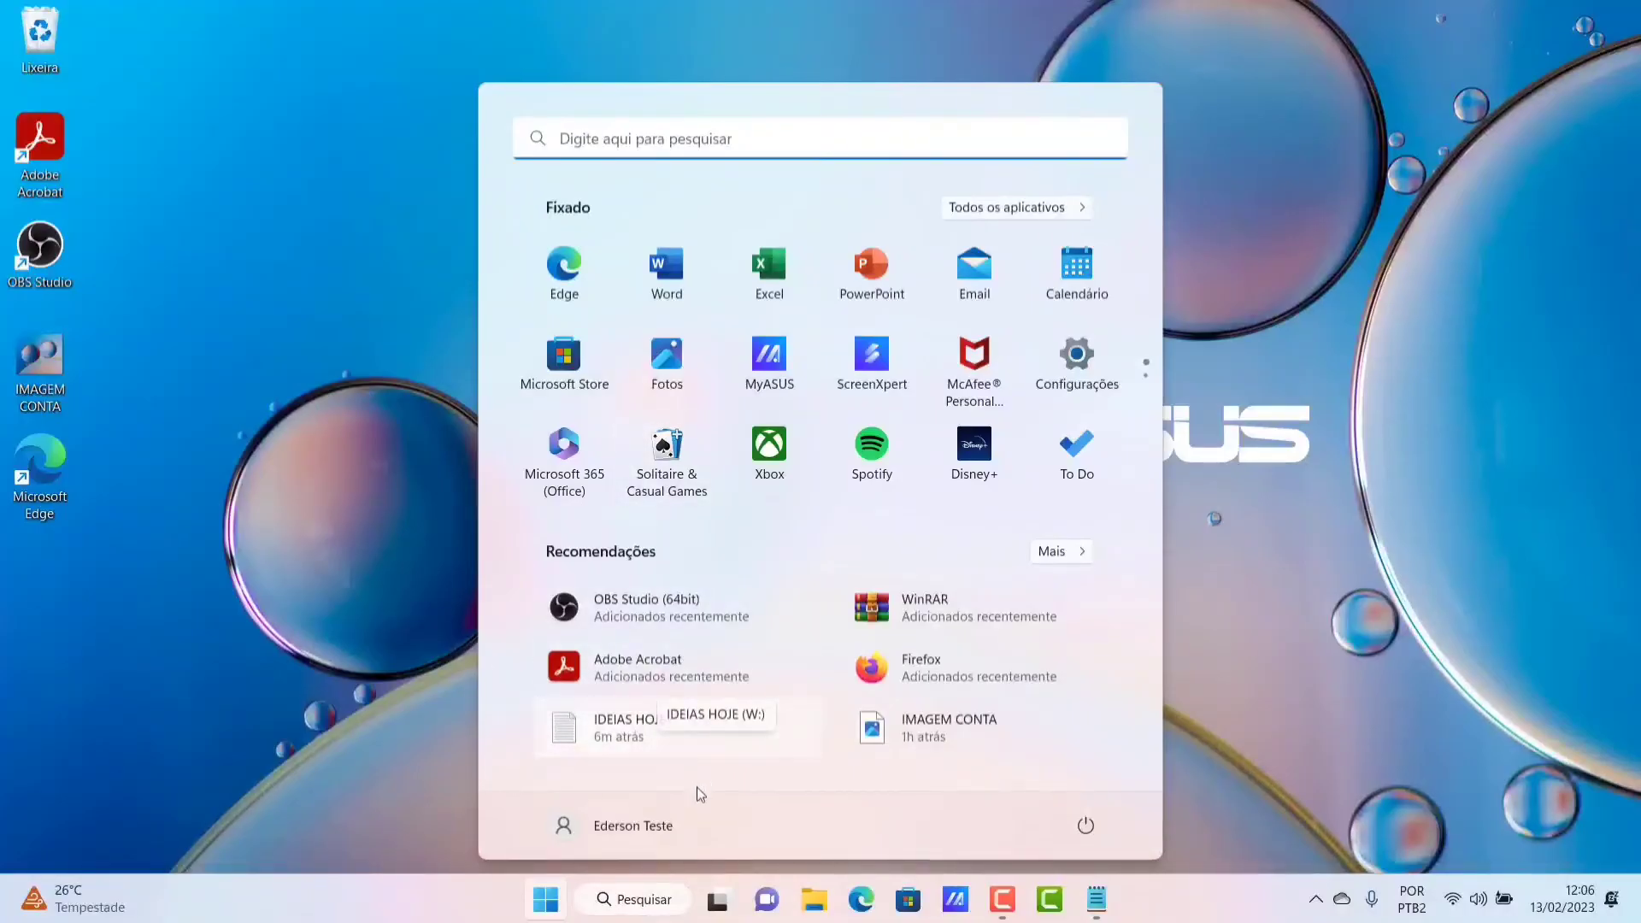
pyautogui.click(660, 829)
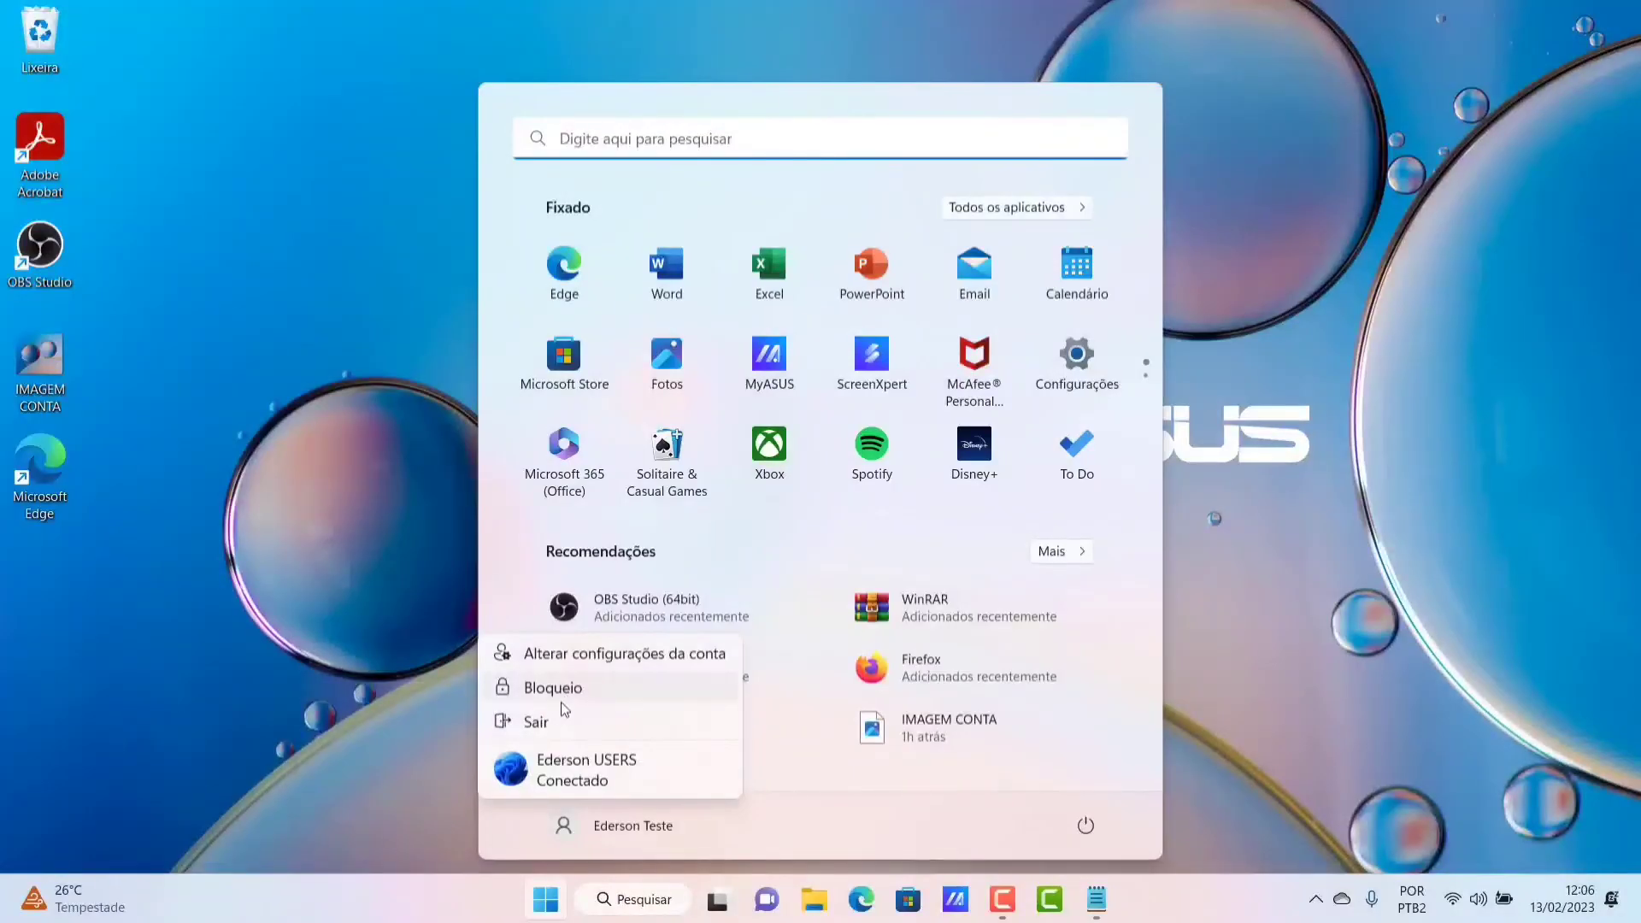
pyautogui.click(654, 829)
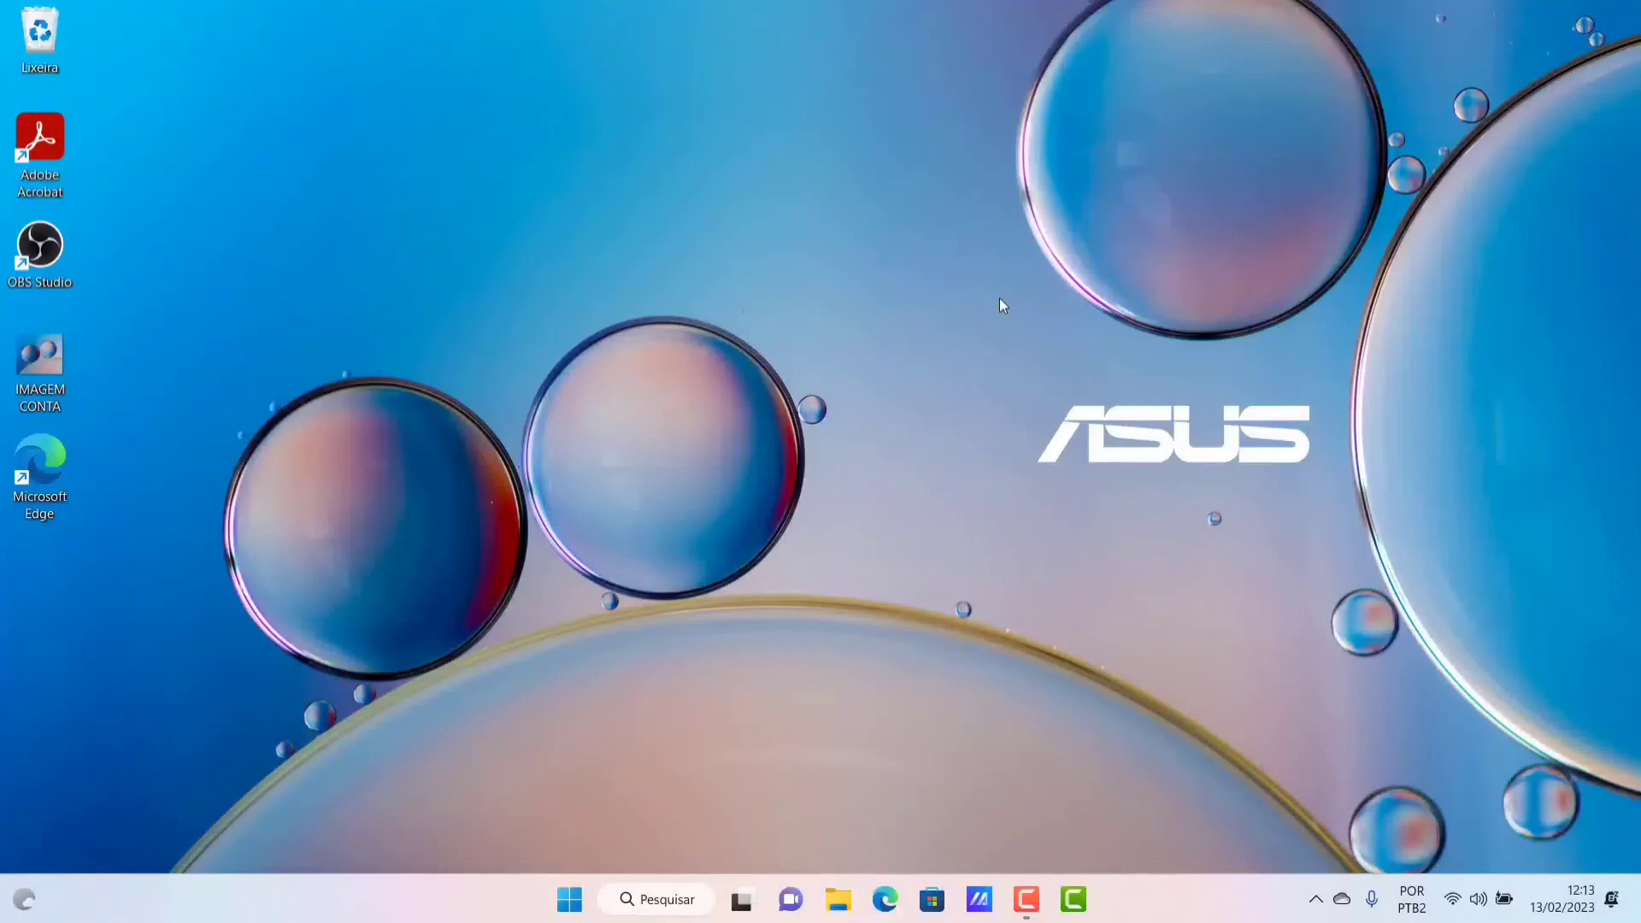
# Step: Check the updated account name on the Contas page of Configurações, and close the settings window
pyautogui.click(569, 899)
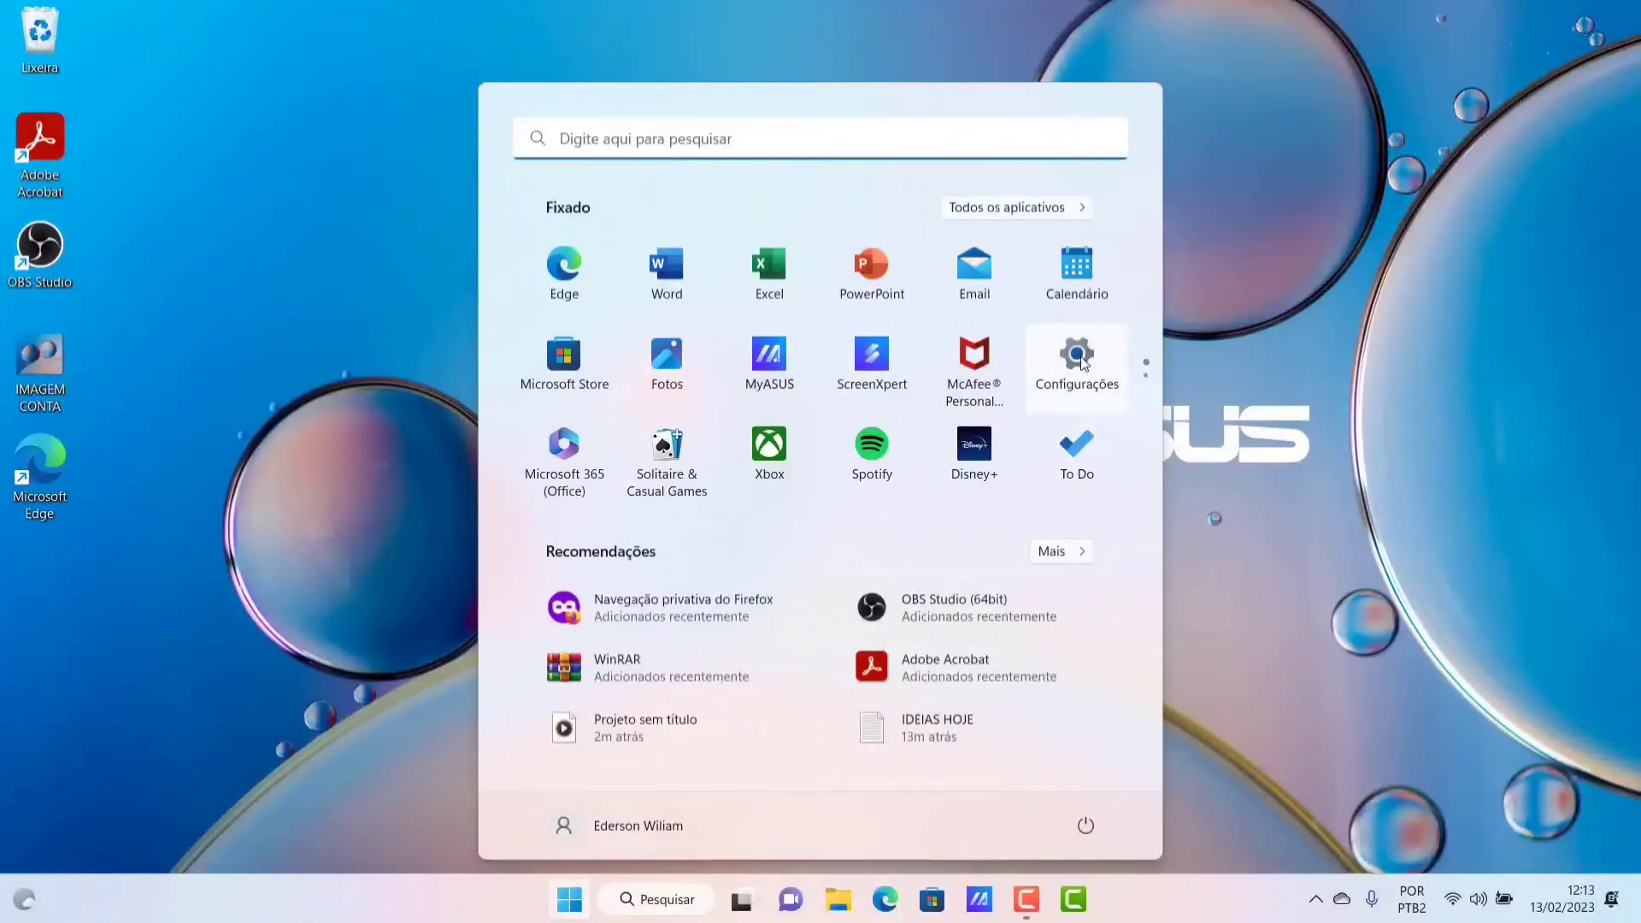
pyautogui.click(1040, 363)
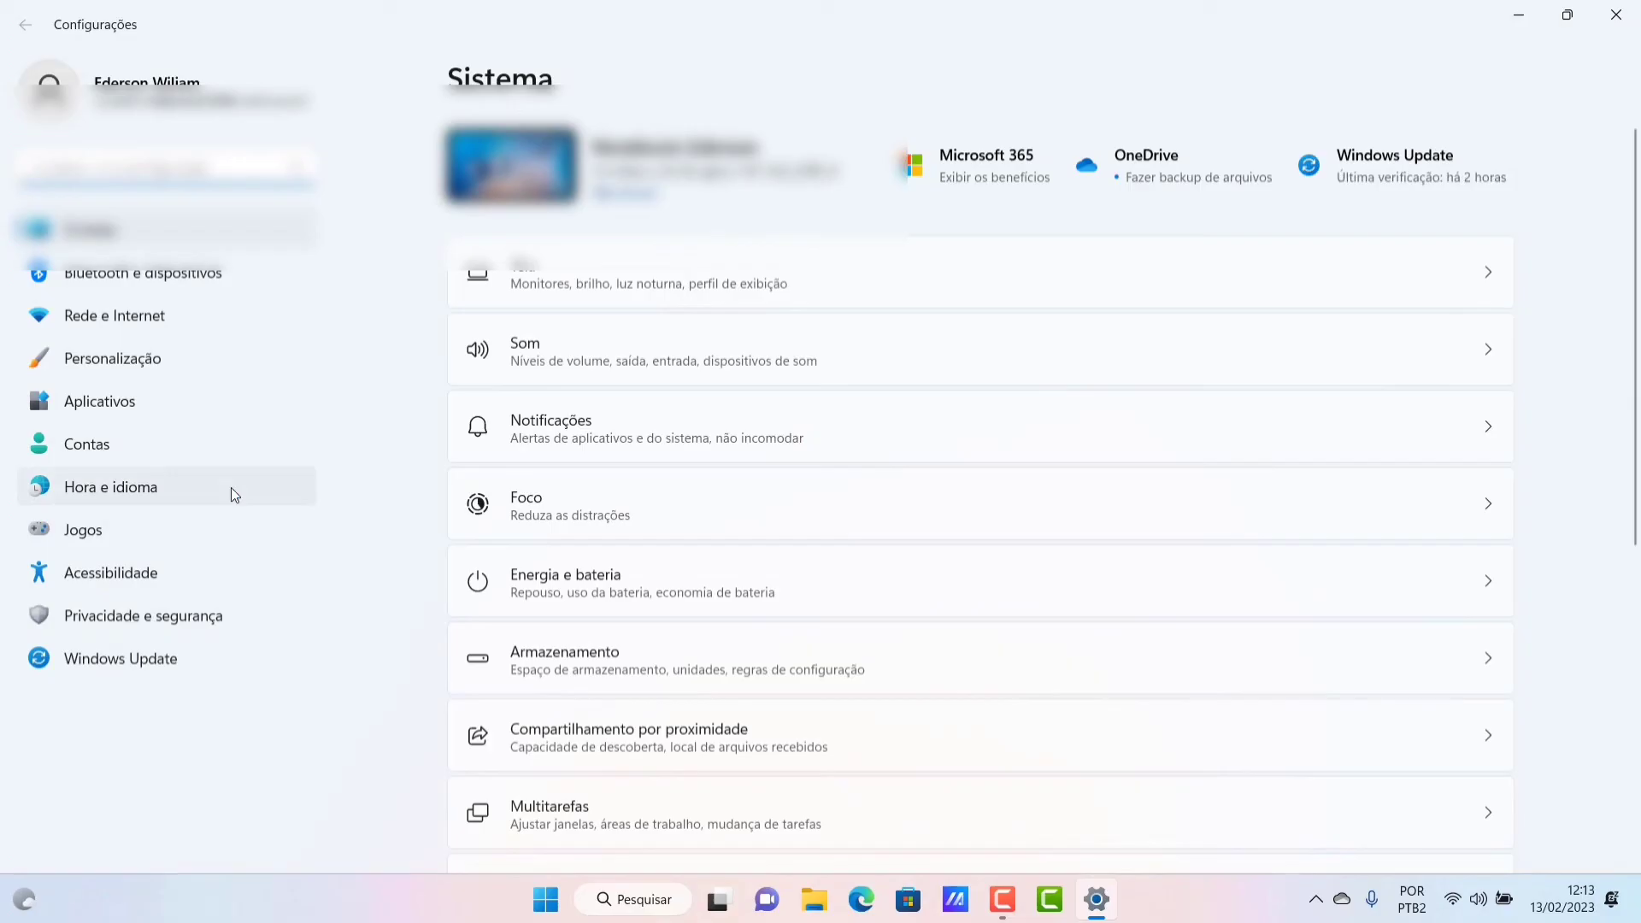
pyautogui.click(120, 449)
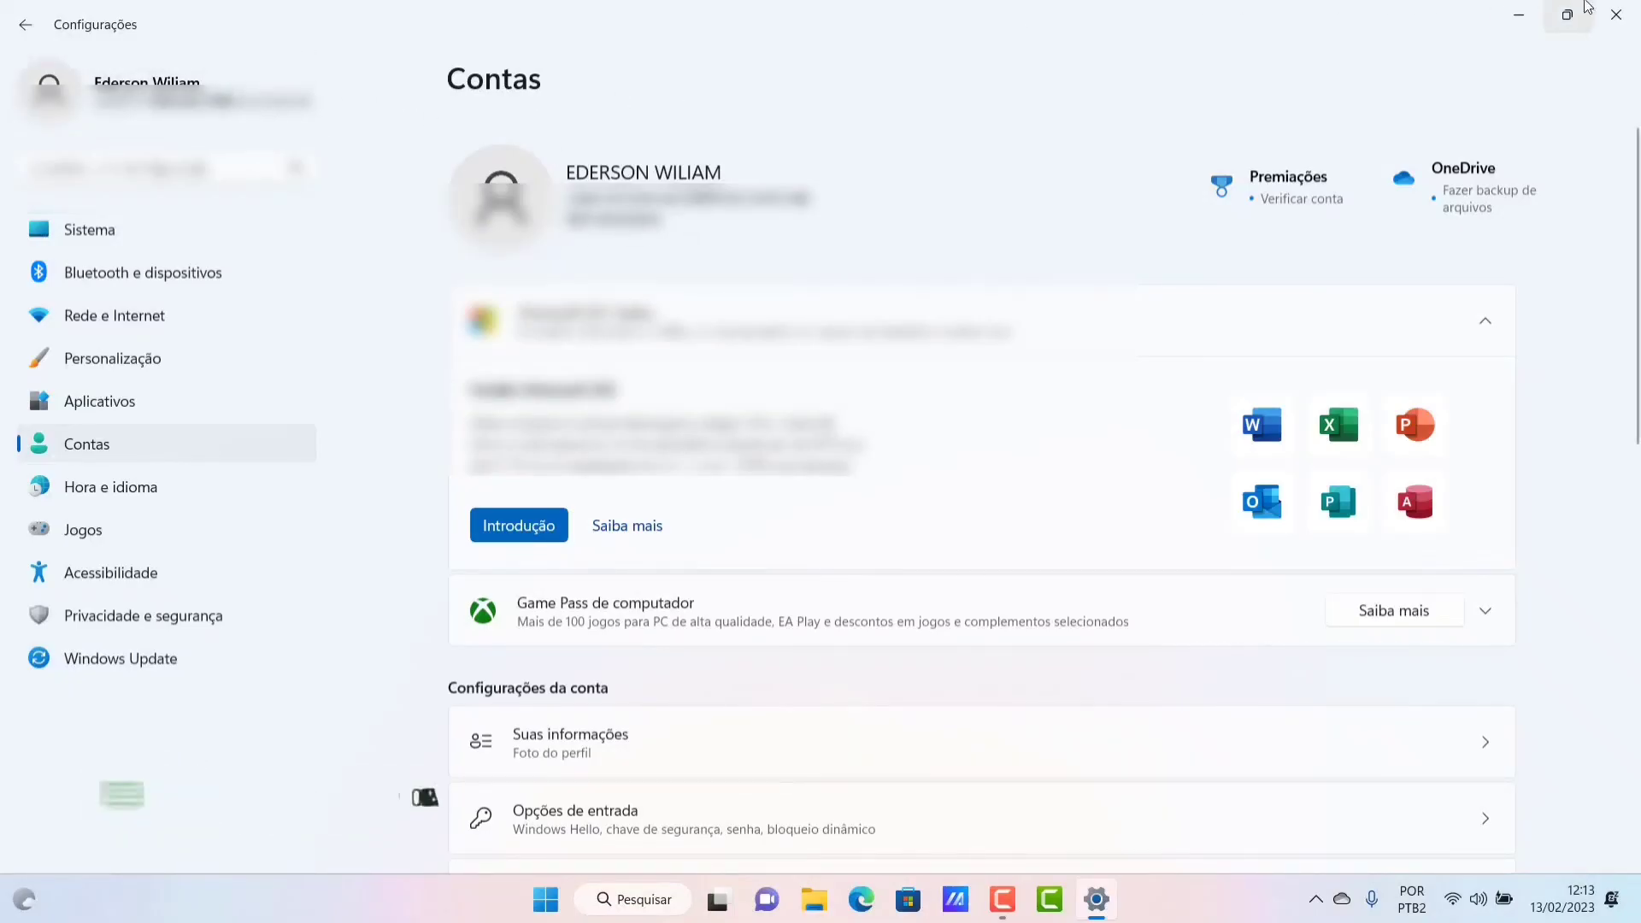
pyautogui.click(1616, 15)
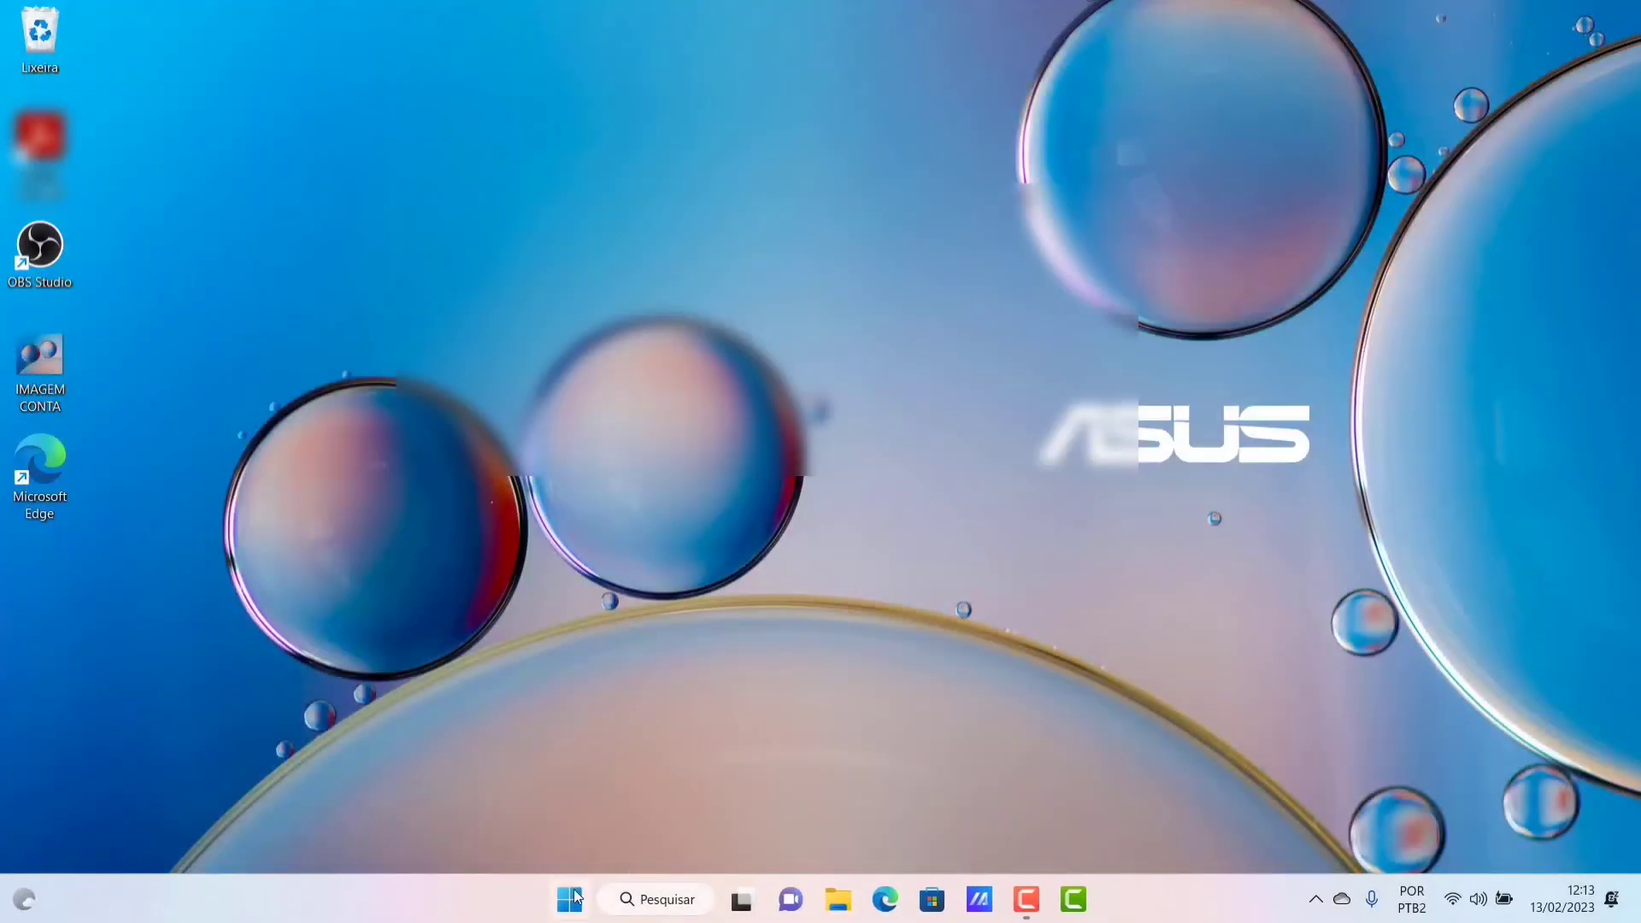
# Step: Review the signed-in user's name and account options in Start, and return to the desktop
pyautogui.click(572, 901)
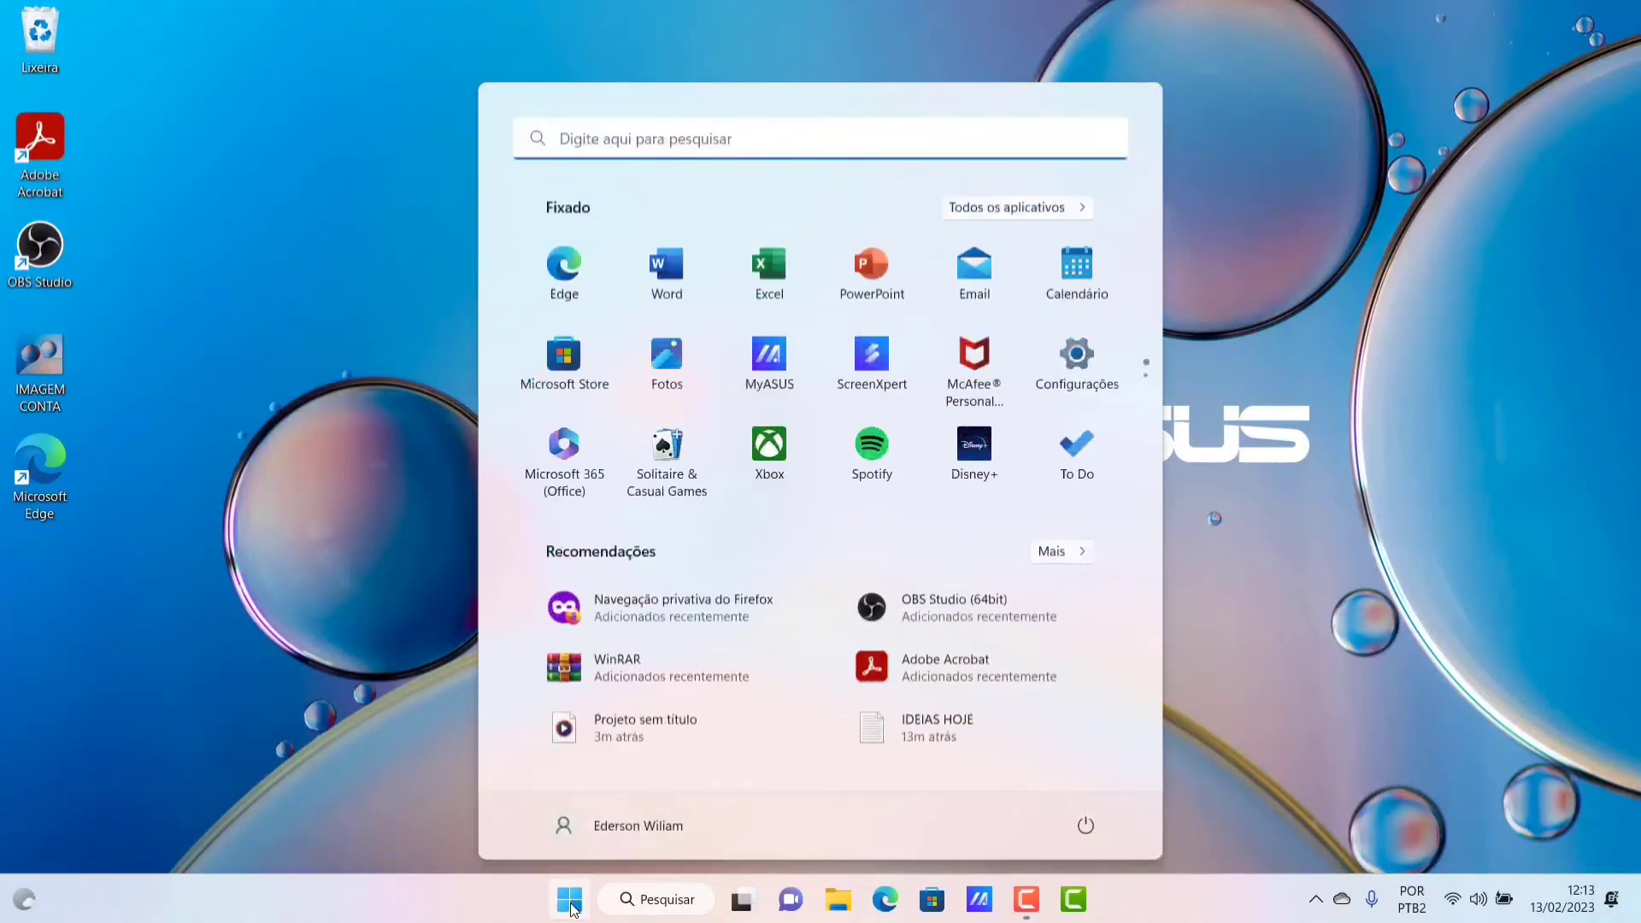
pyautogui.click(659, 830)
pyautogui.click(618, 691)
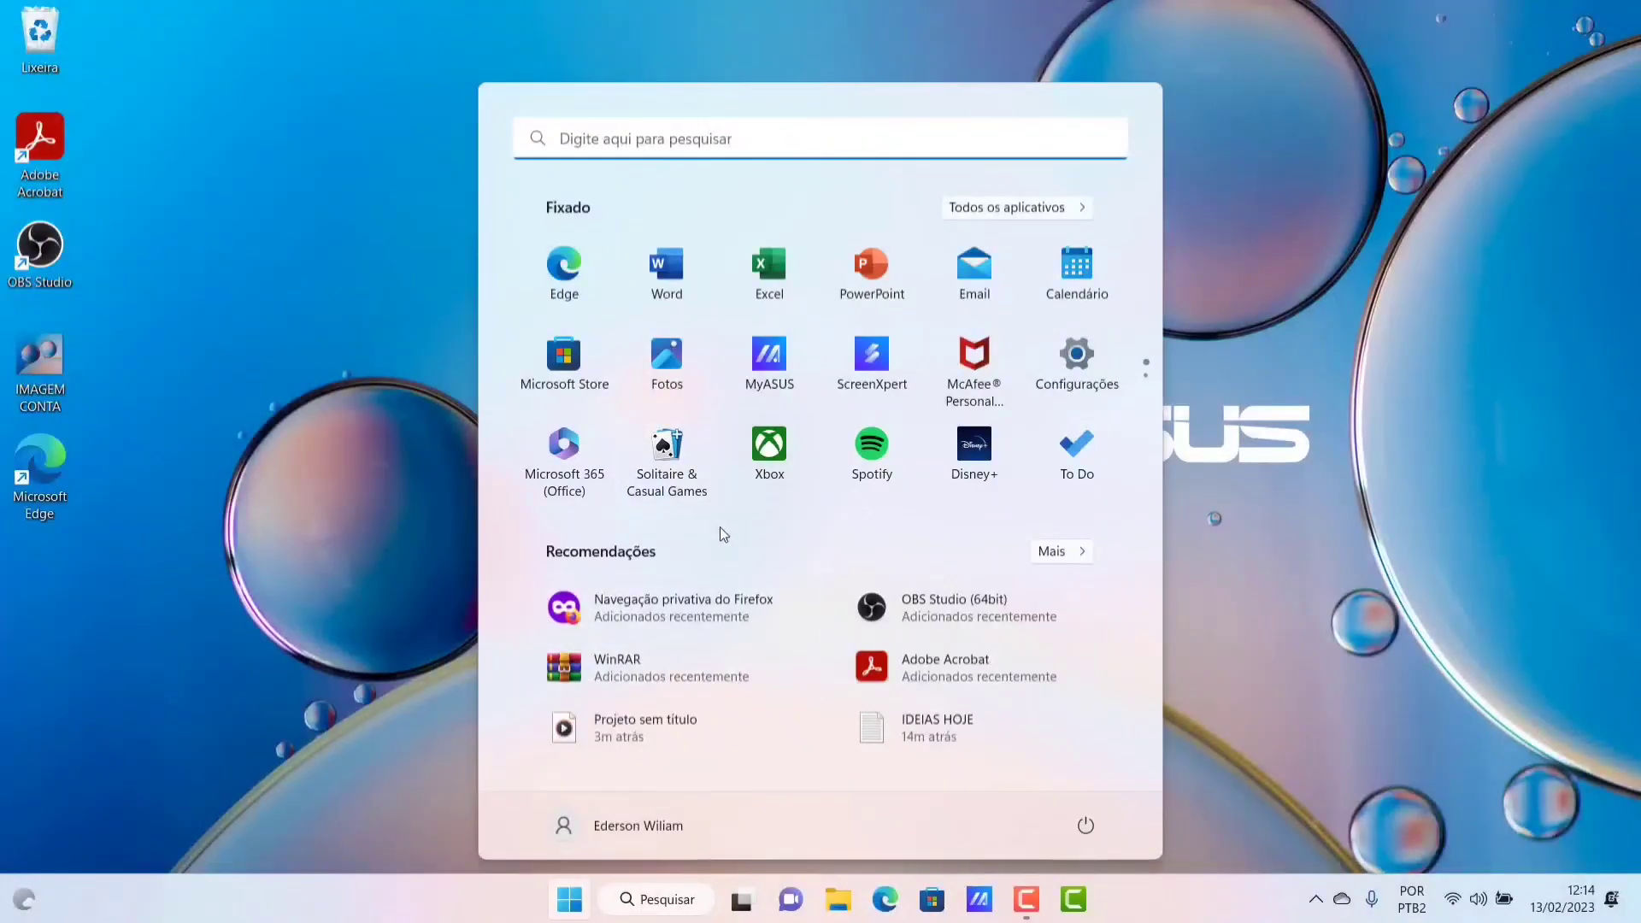
pyautogui.click(1336, 299)
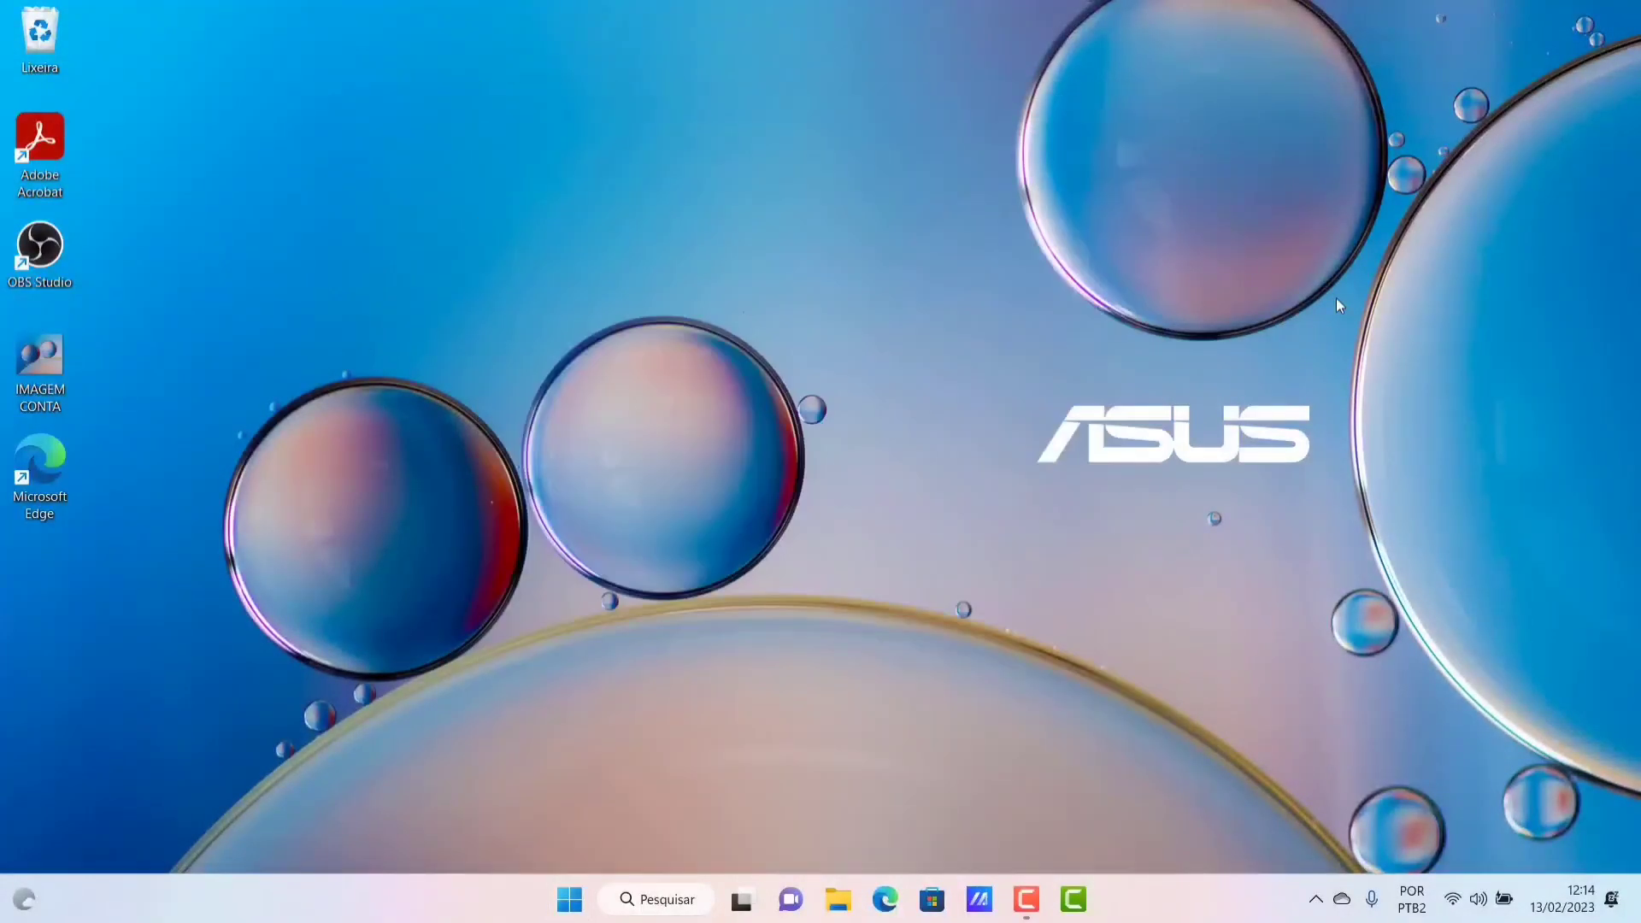